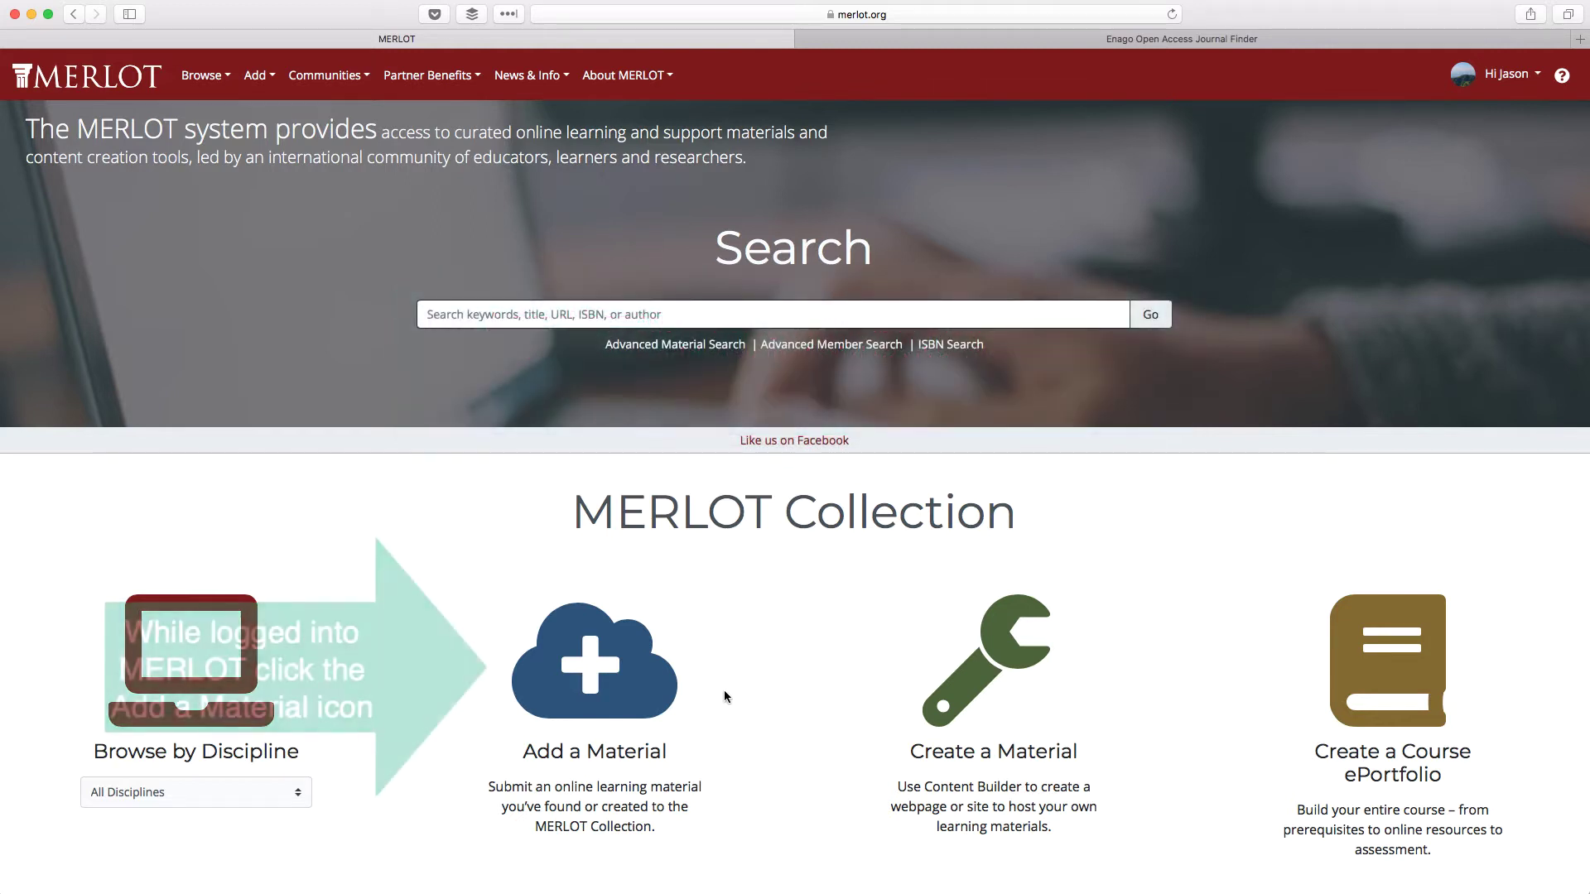
- Open MERLOT's Add a Material form from the home page's cloud icon
click(627, 690)
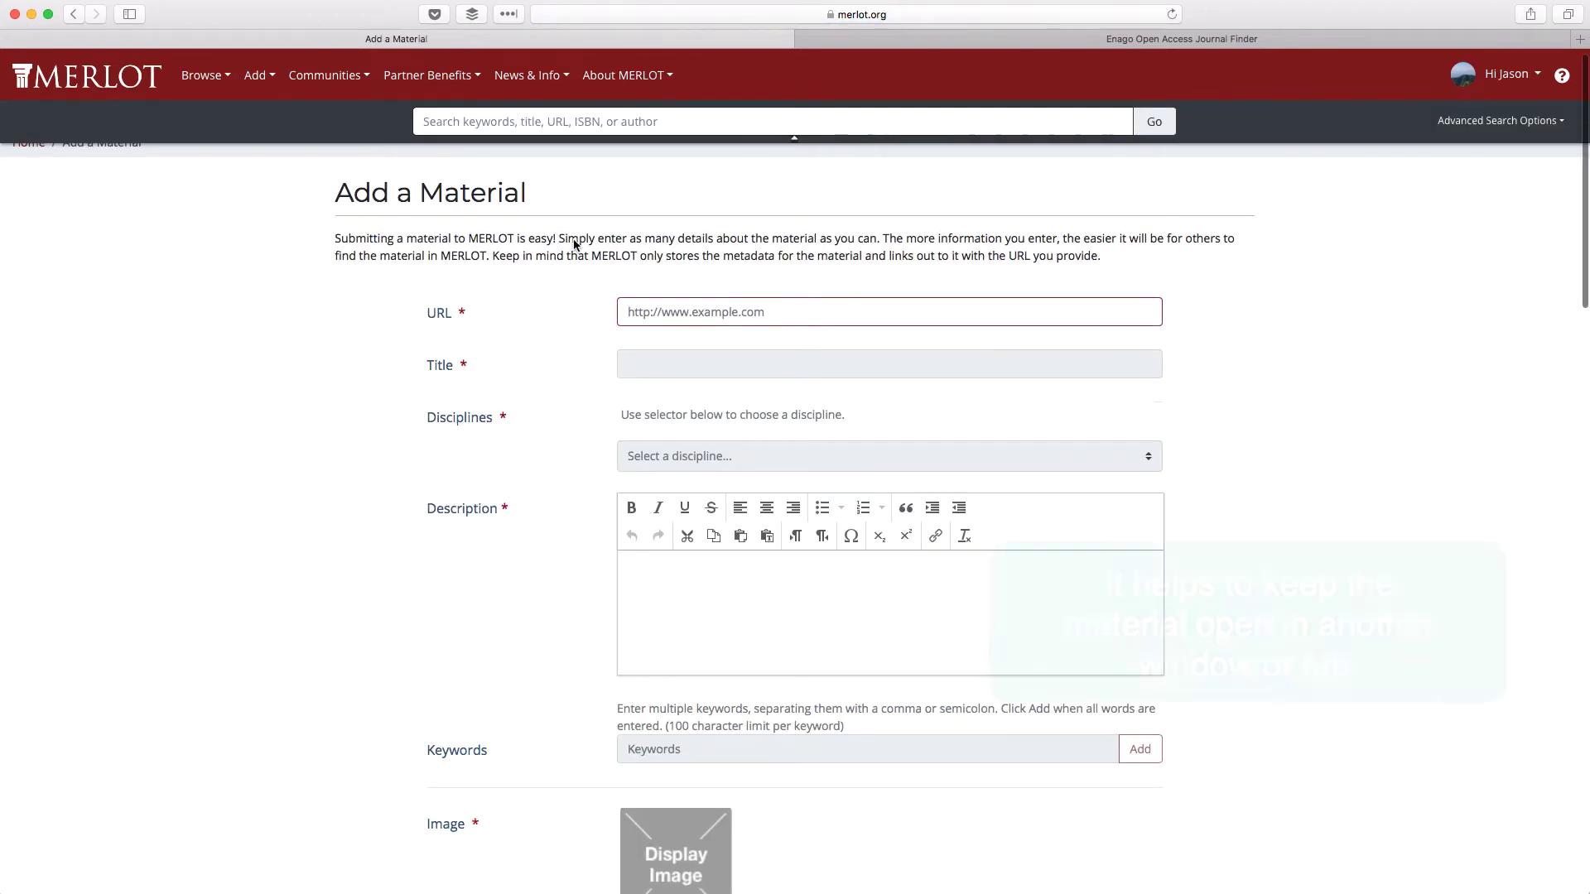
- Copy the Enago Open Access Journal Finder page address and paste it into the URL field
click(948, 35)
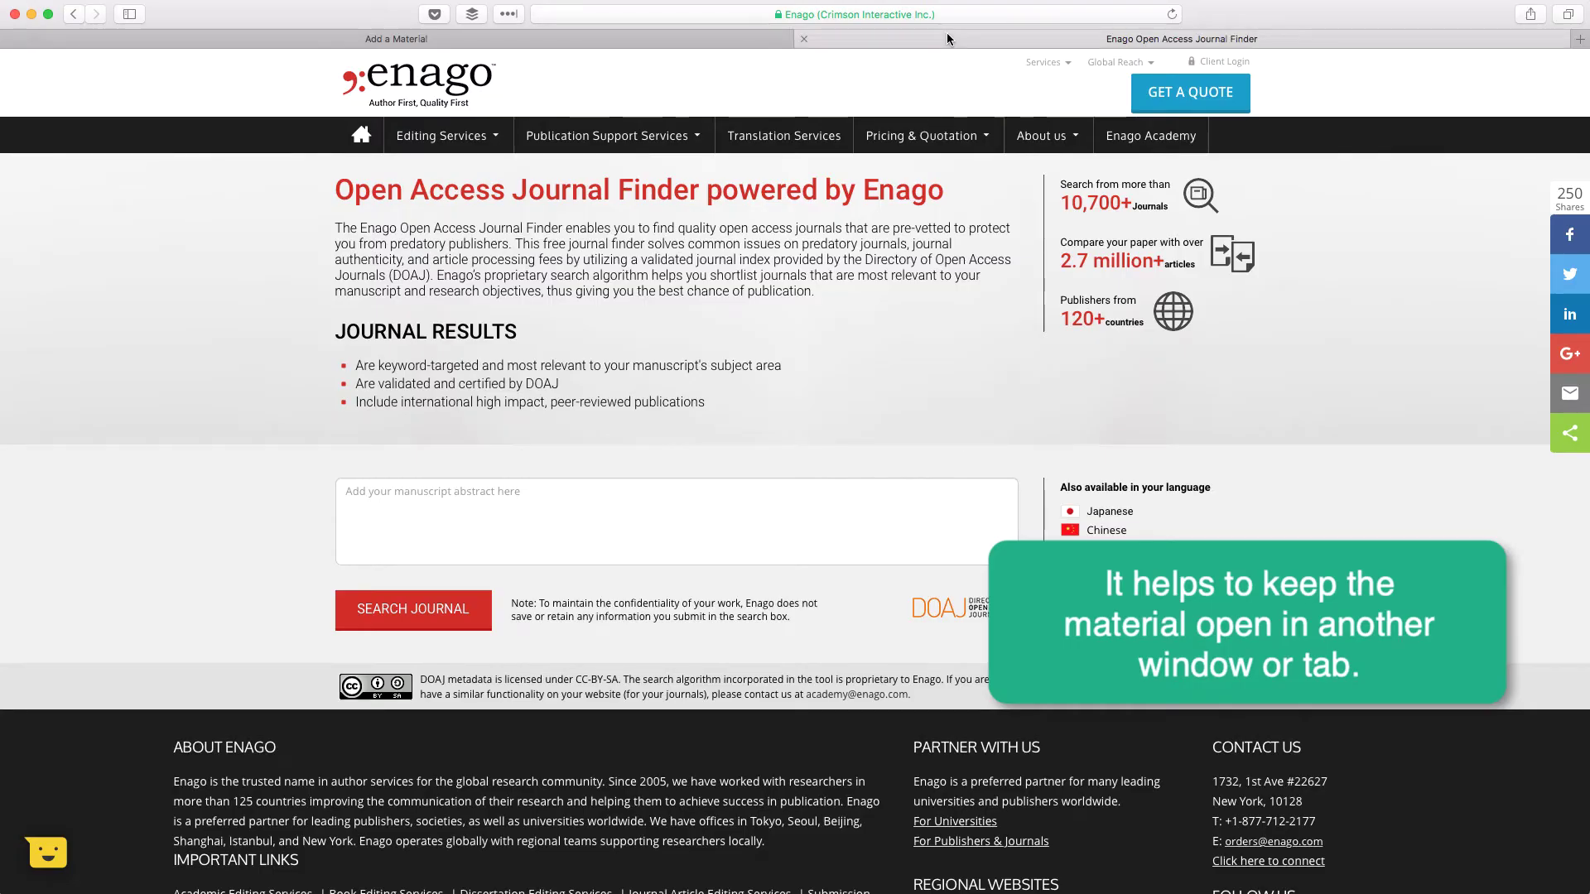
click(719, 41)
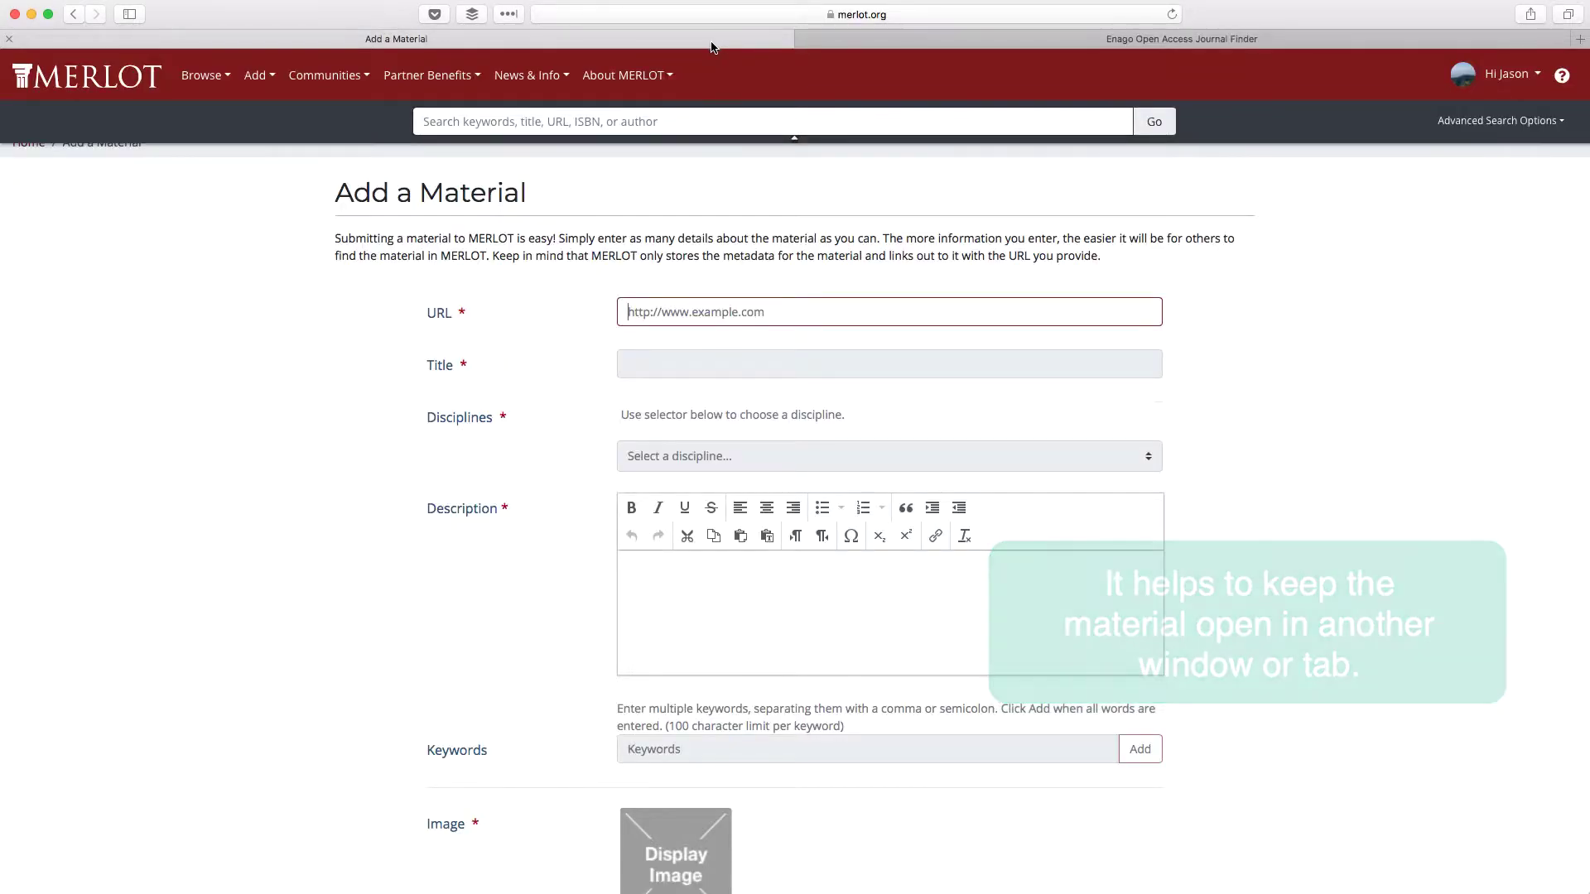
click(671, 311)
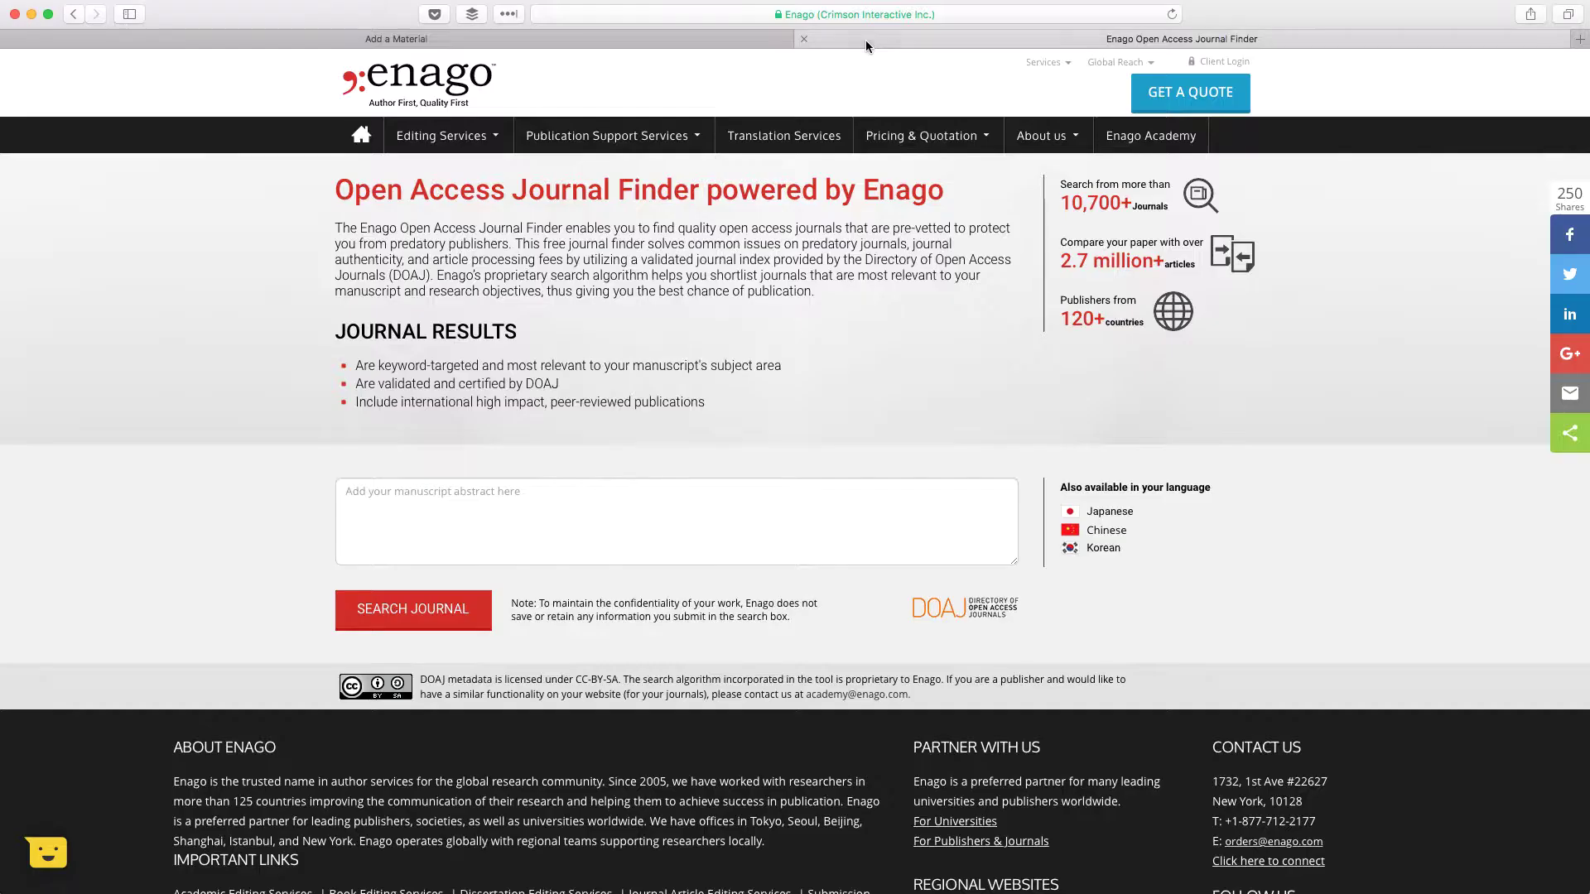
click(866, 40)
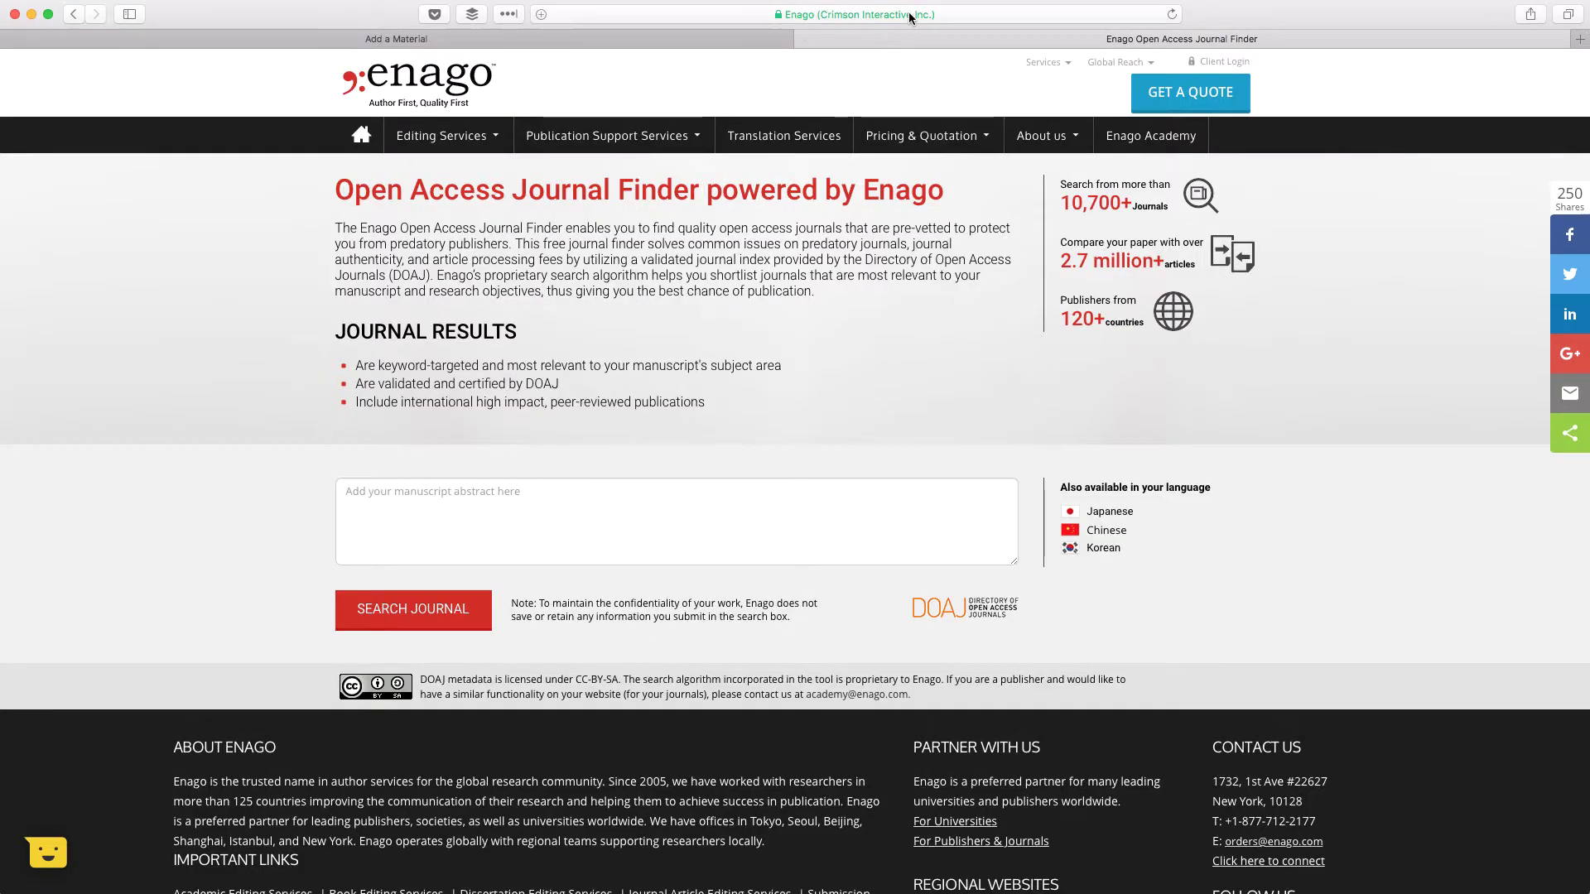
click(911, 16)
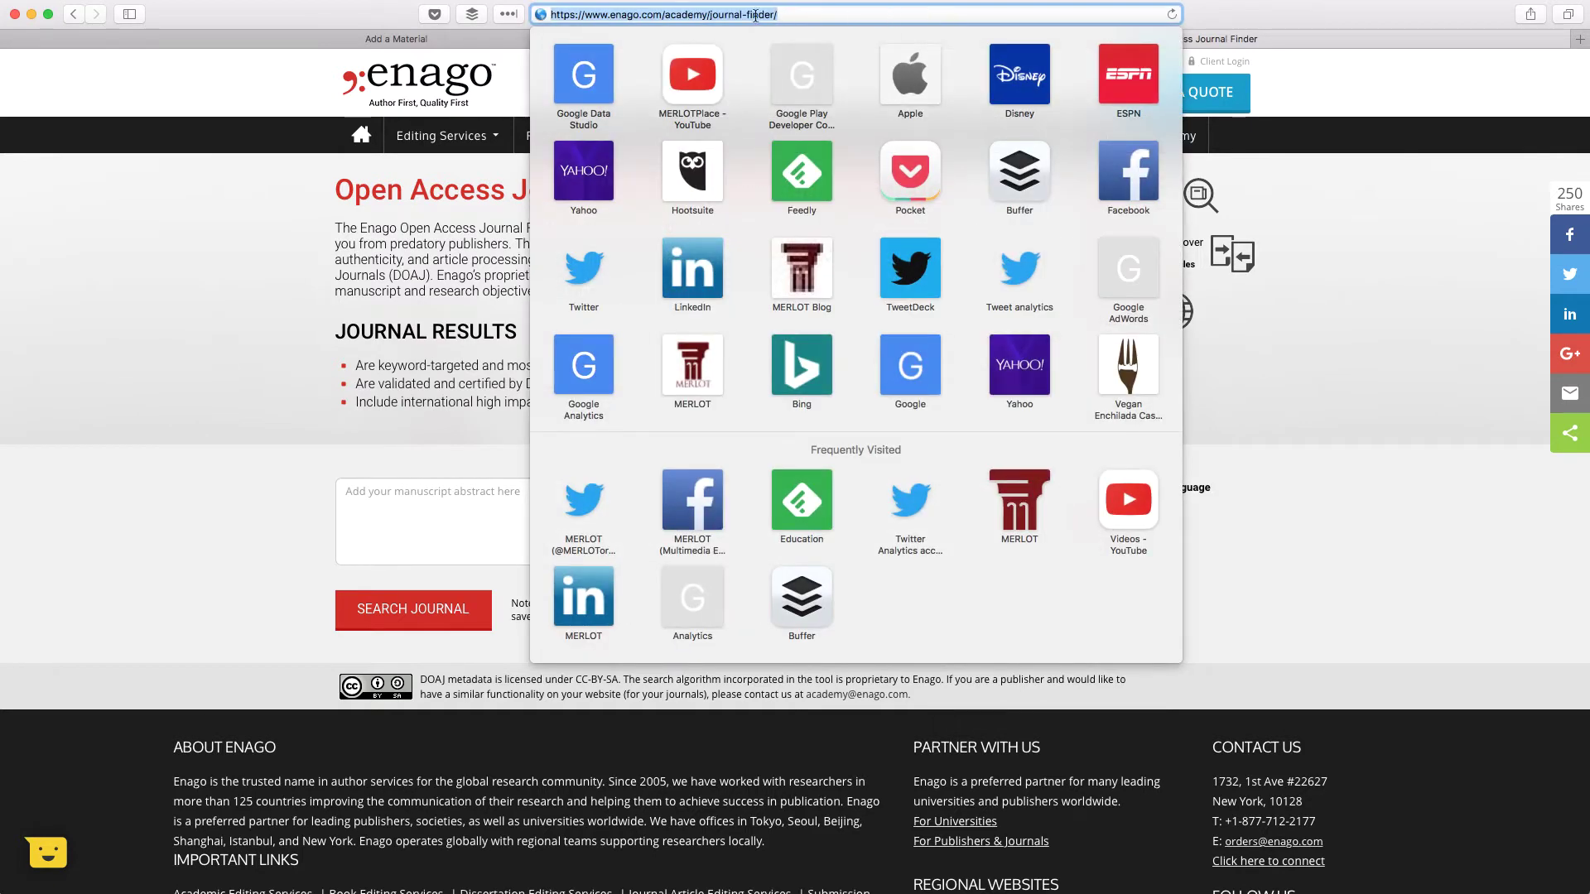
right_click(755, 15)
click(772, 34)
click(497, 43)
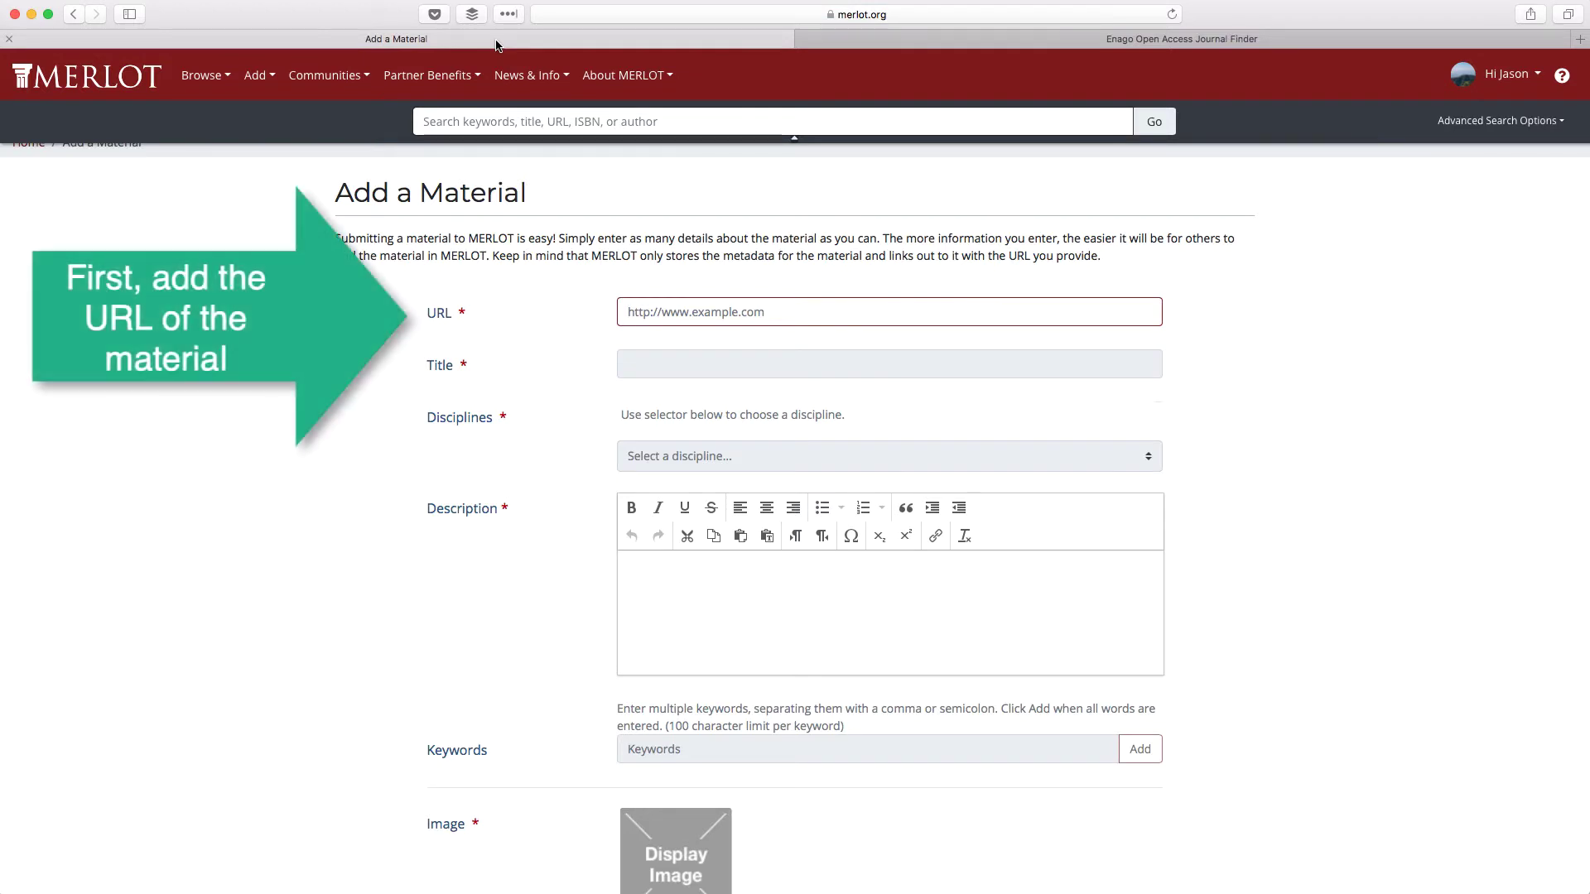
right_click(649, 308)
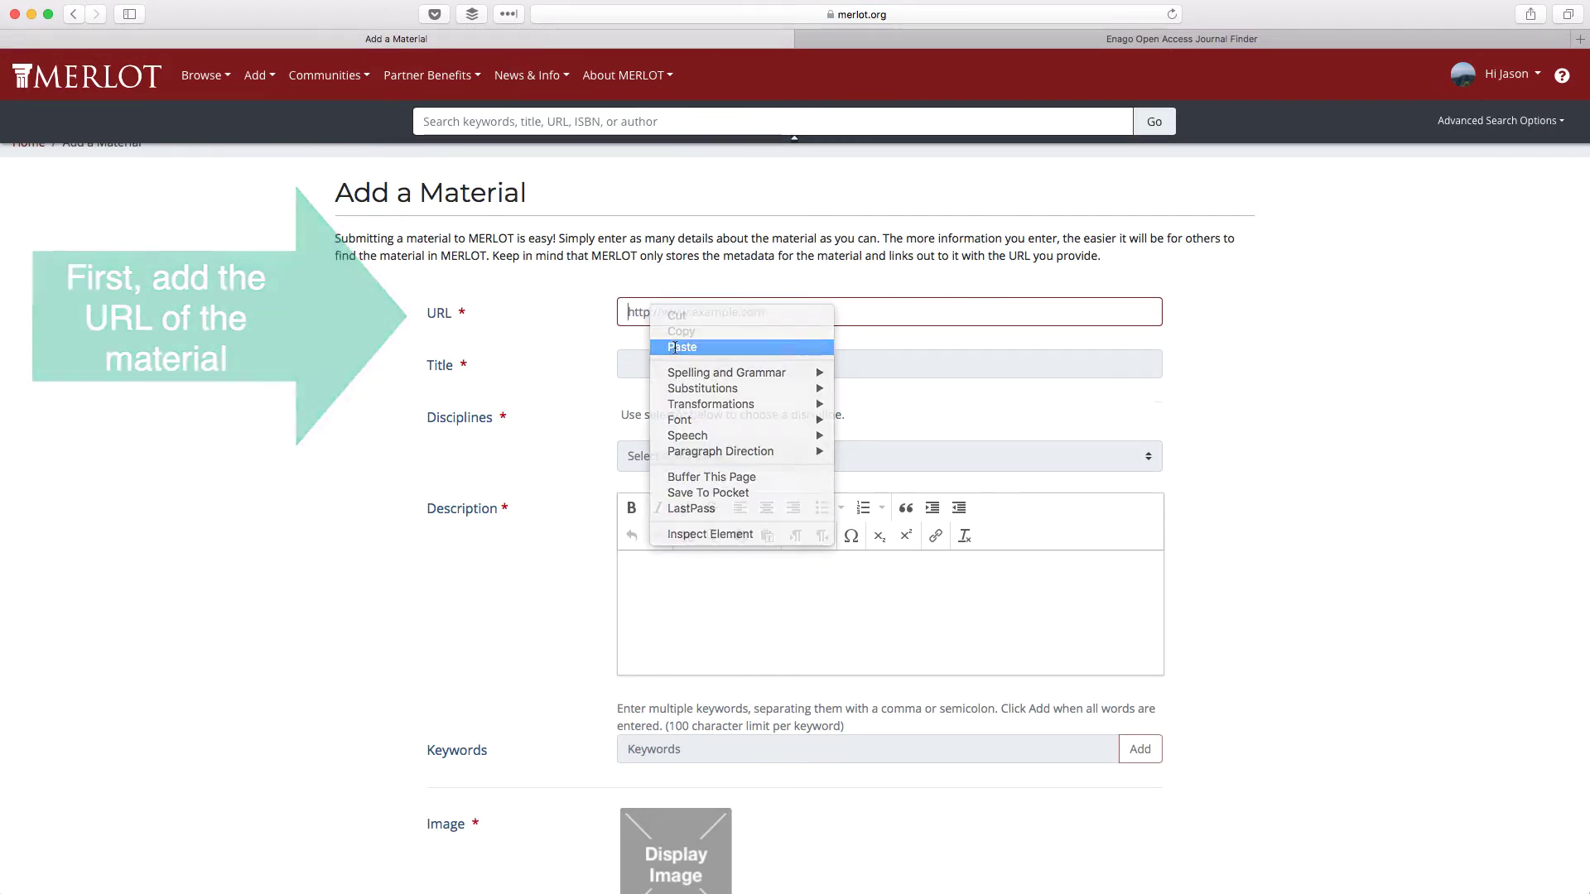
click(674, 347)
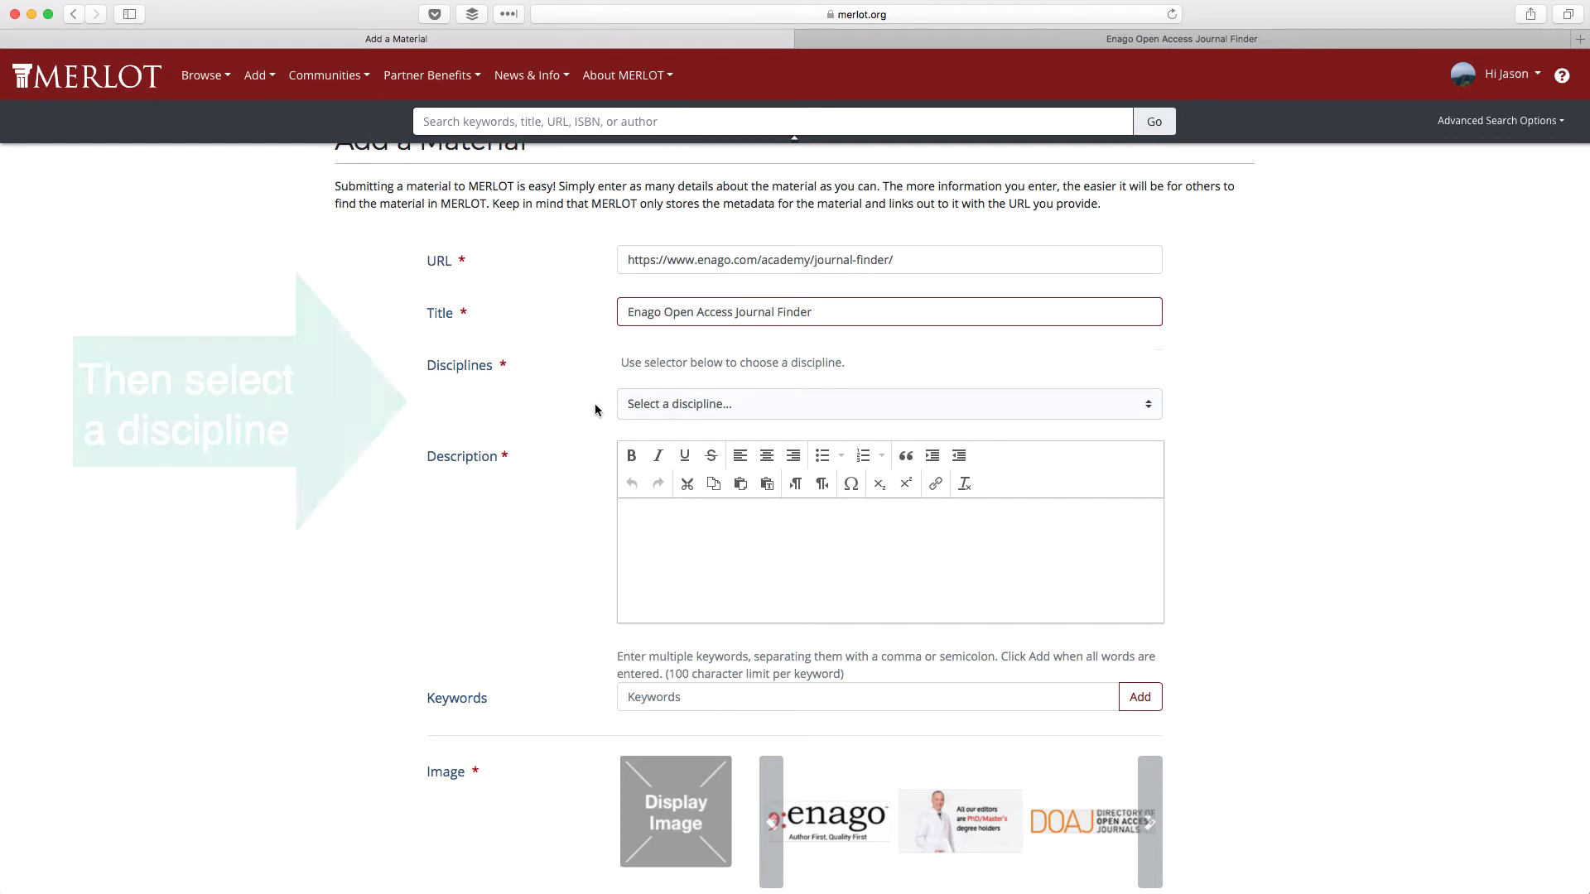
- Add Academic Support Services and Education > General as the material's disciplines
click(676, 404)
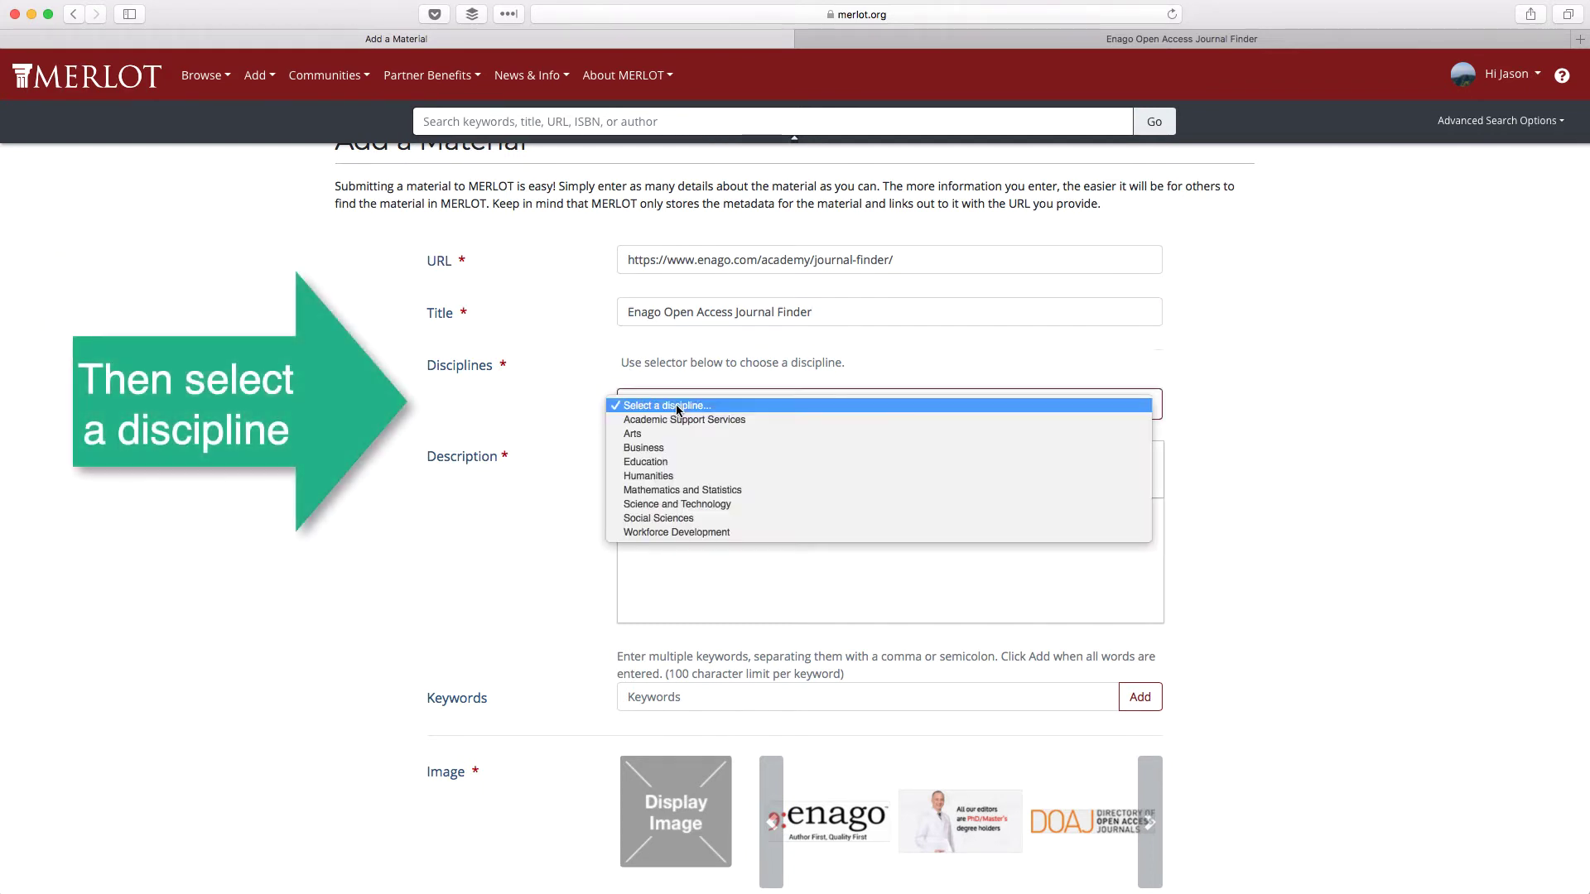
click(680, 419)
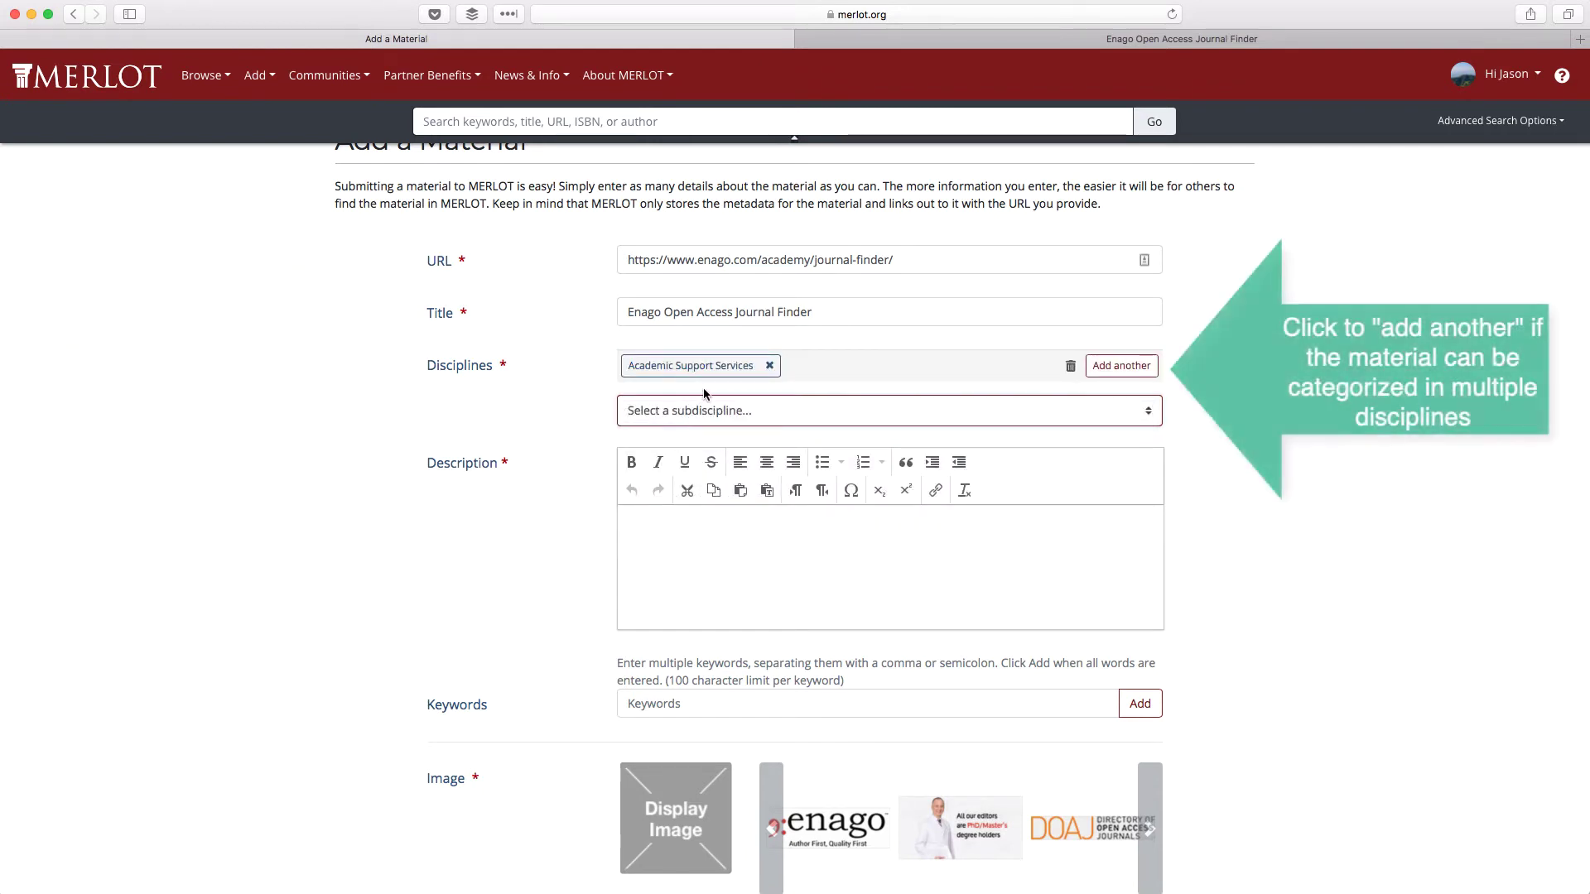
click(1121, 366)
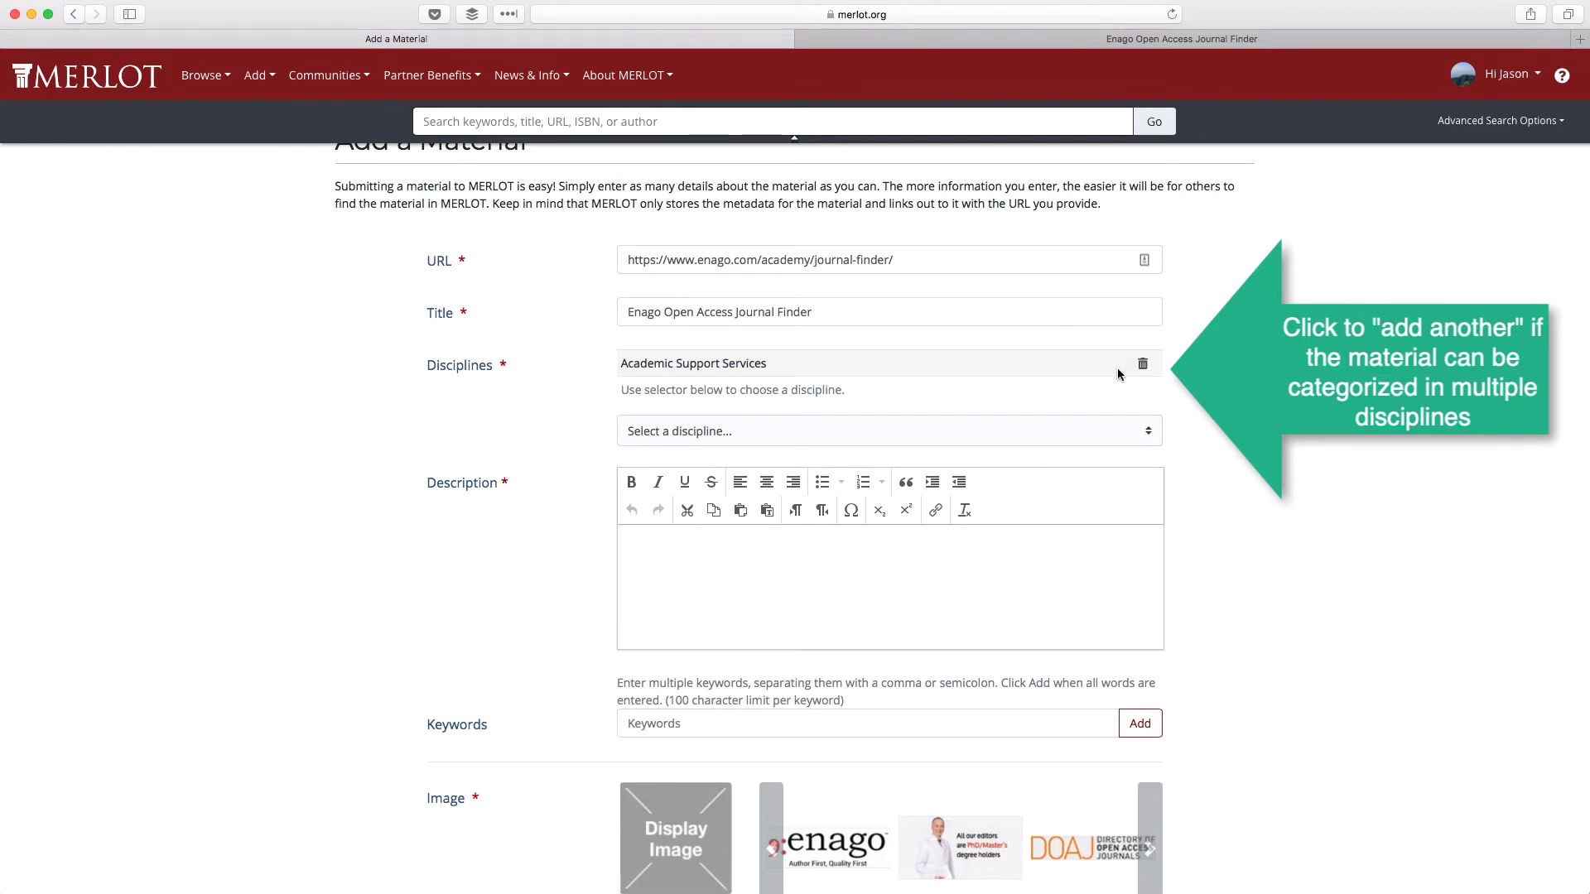
click(769, 430)
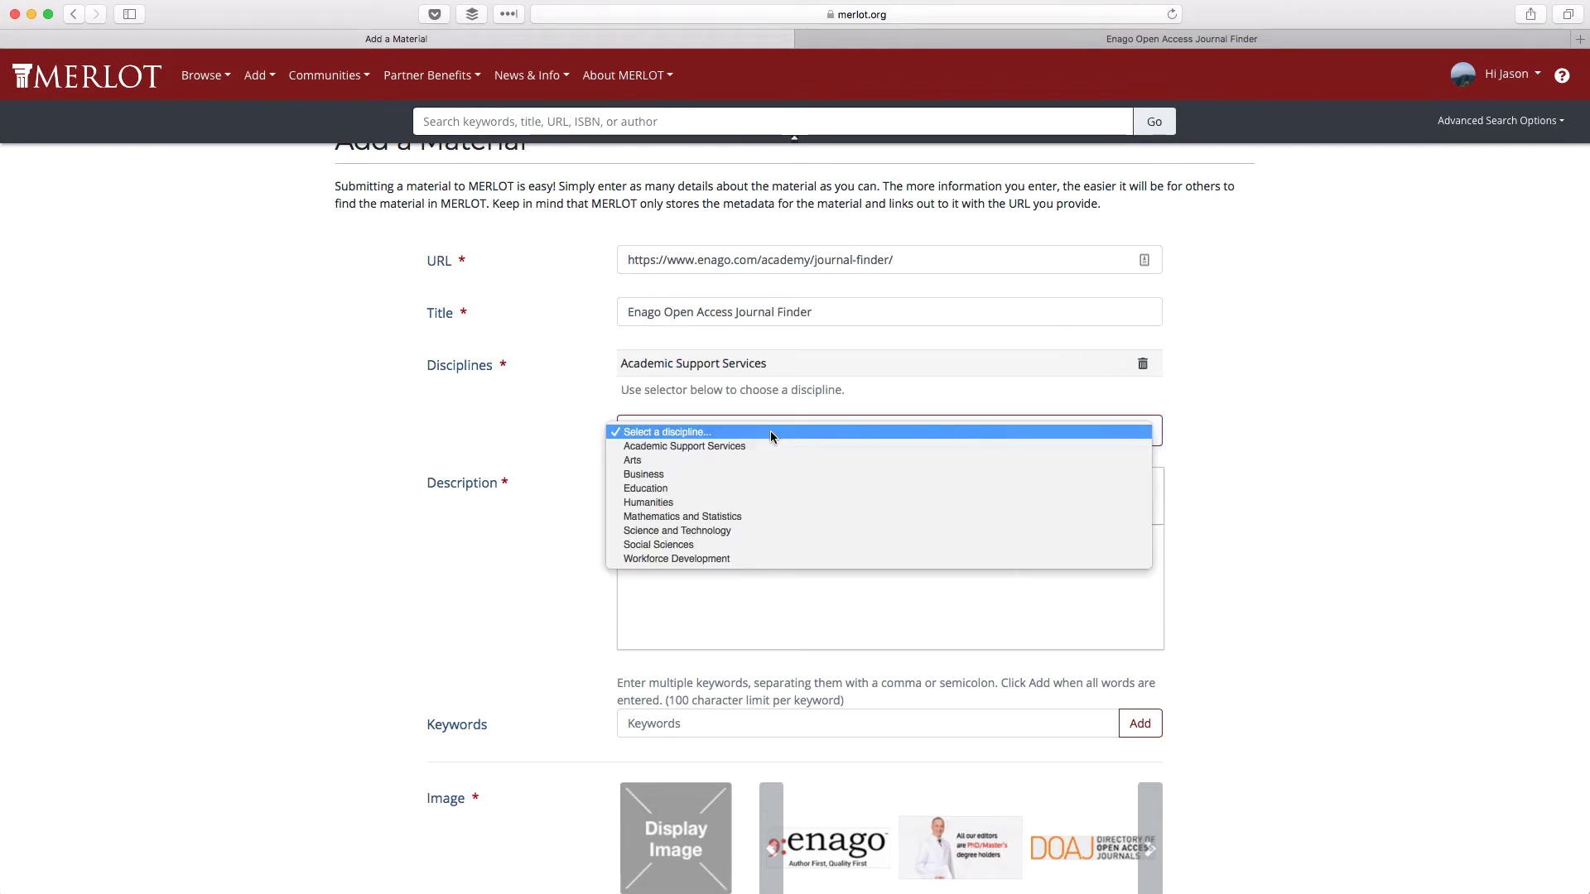
click(777, 488)
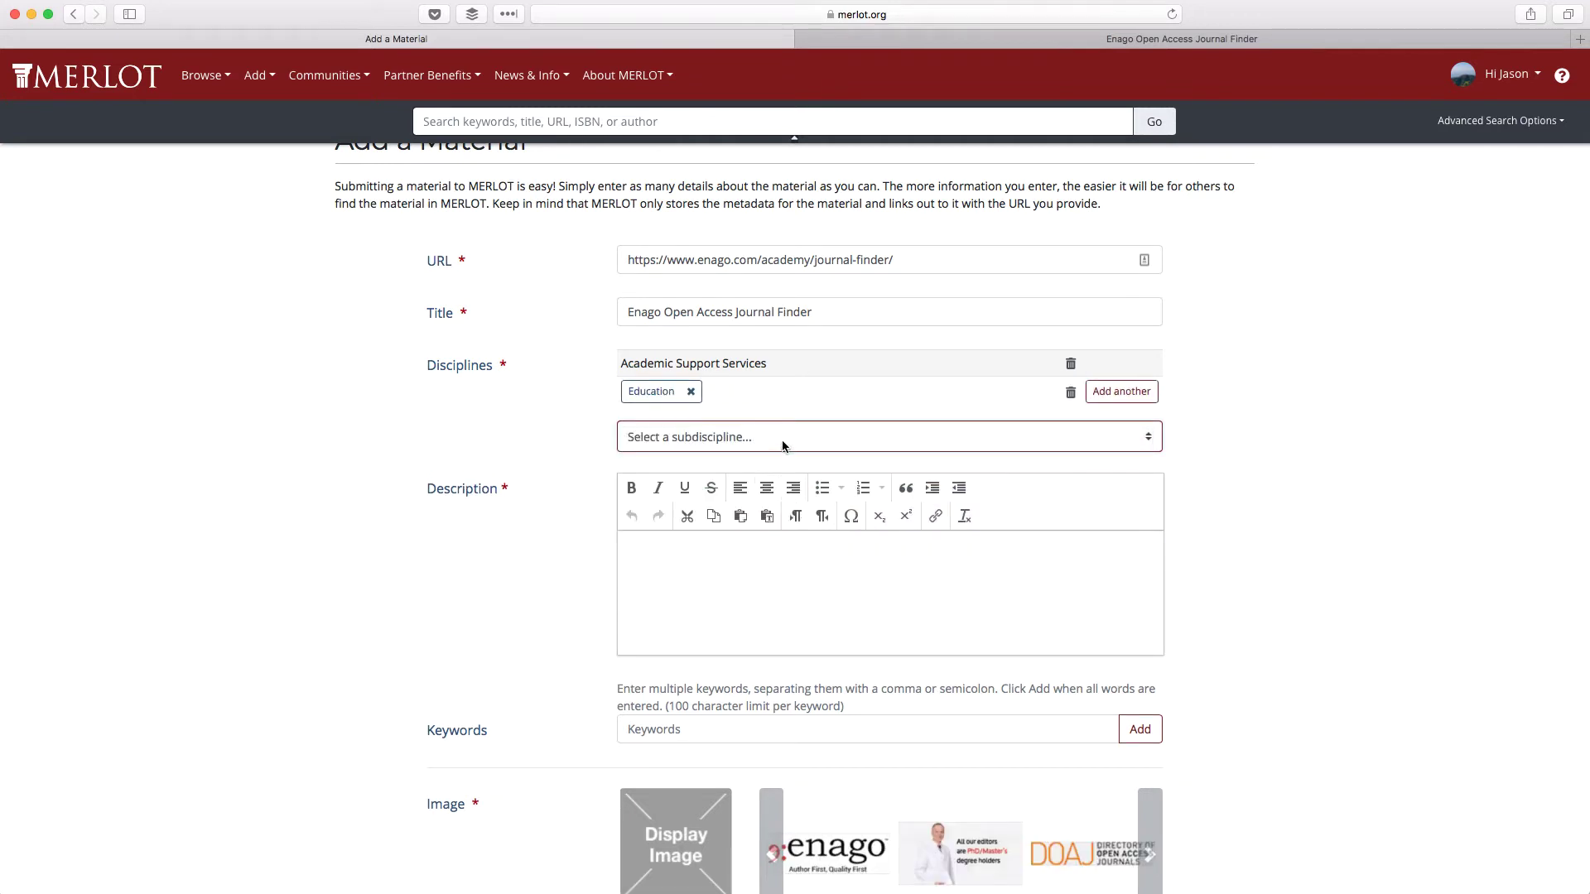
click(783, 439)
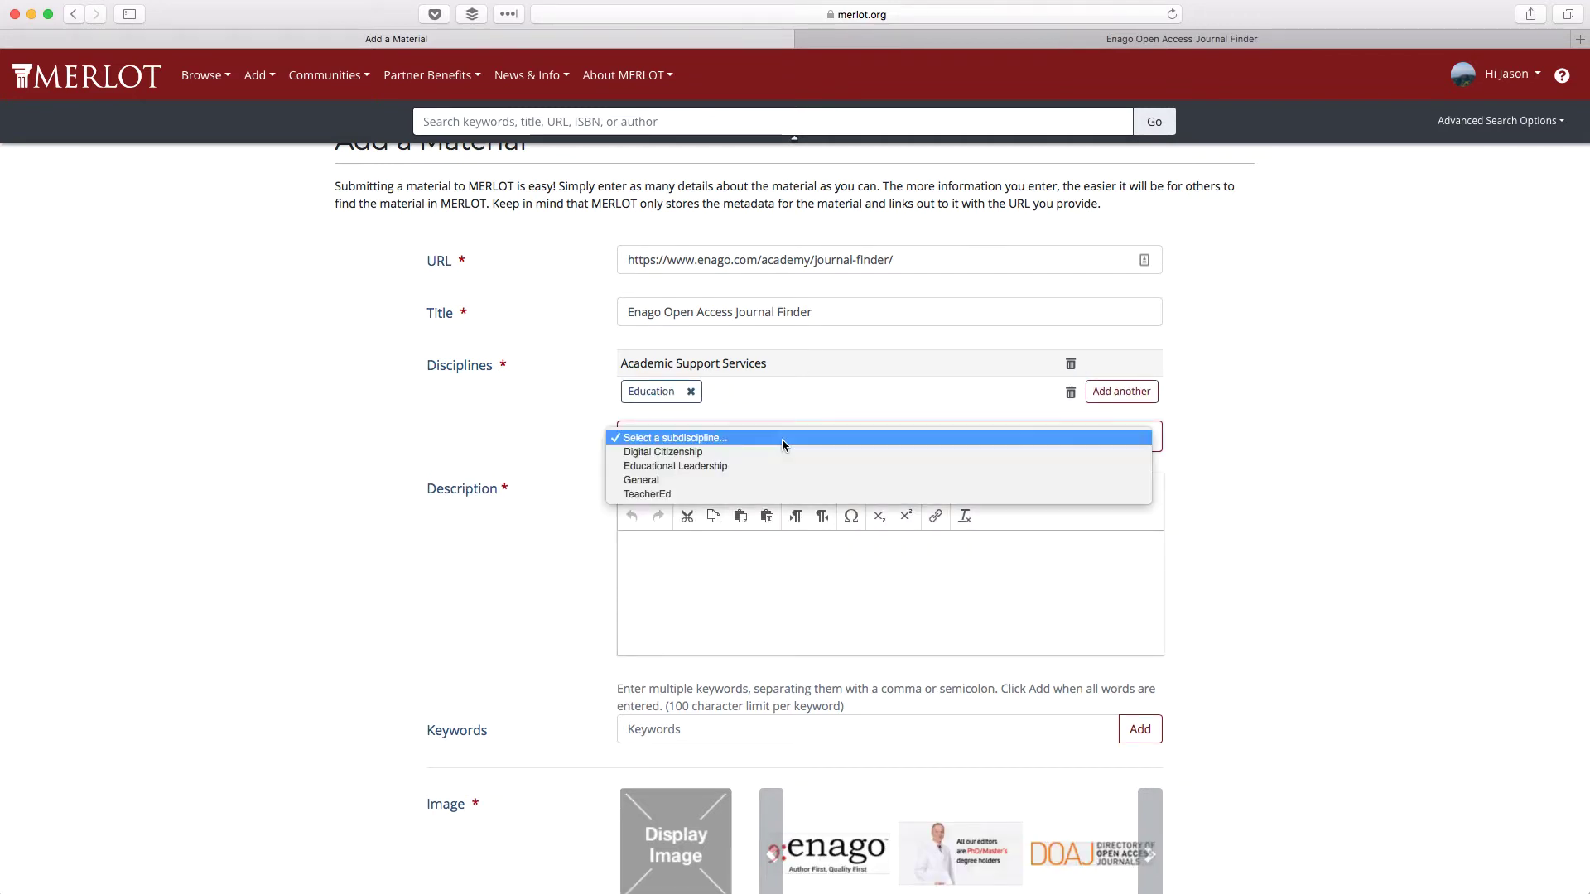
click(777, 482)
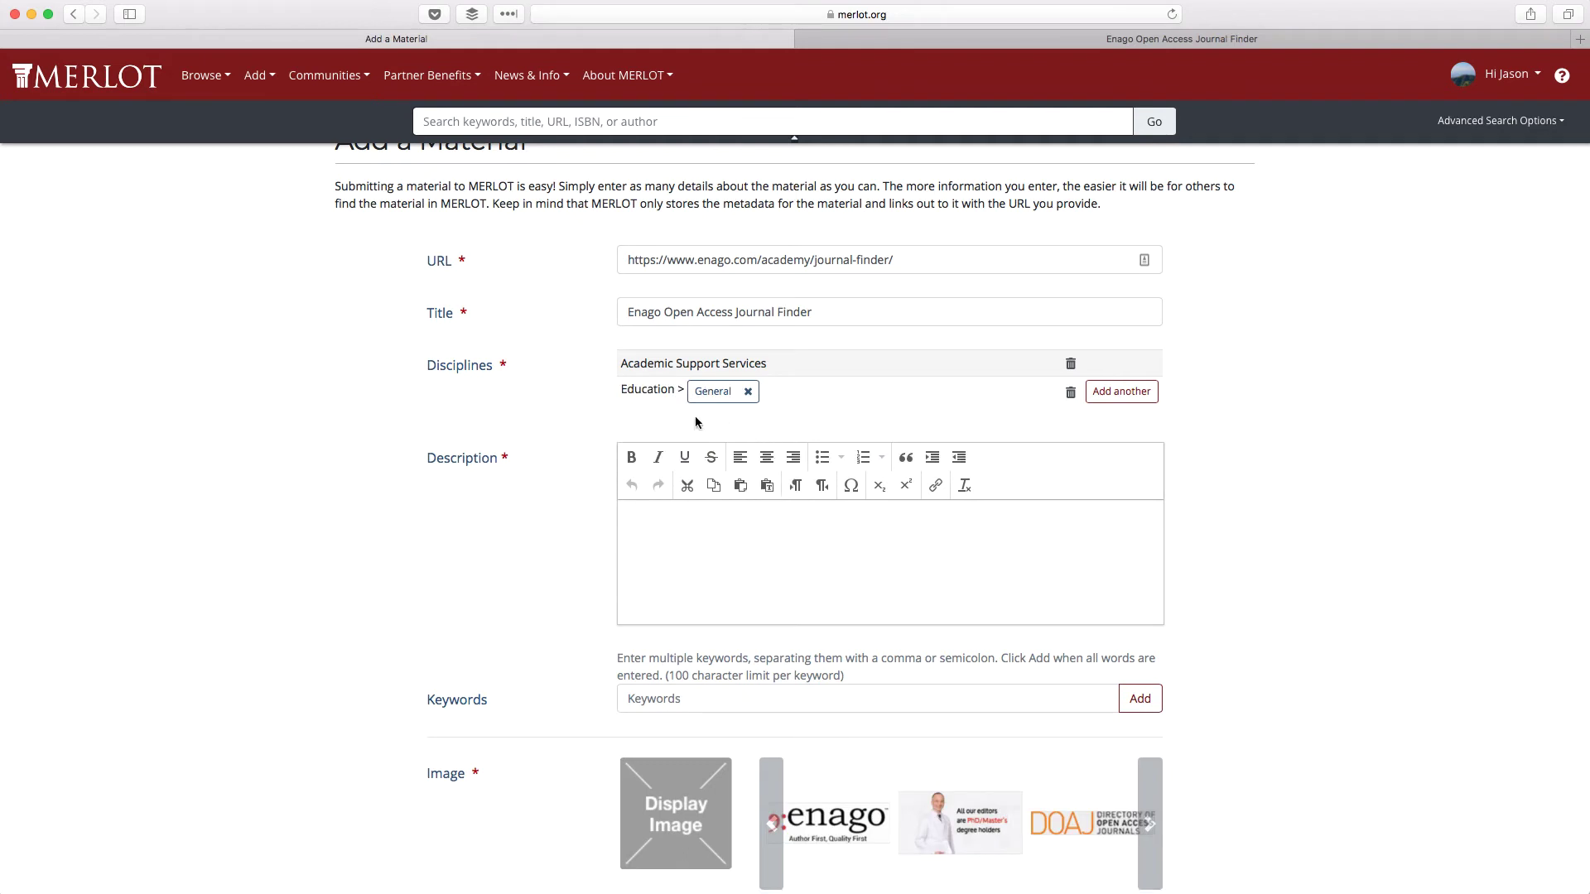
click(638, 513)
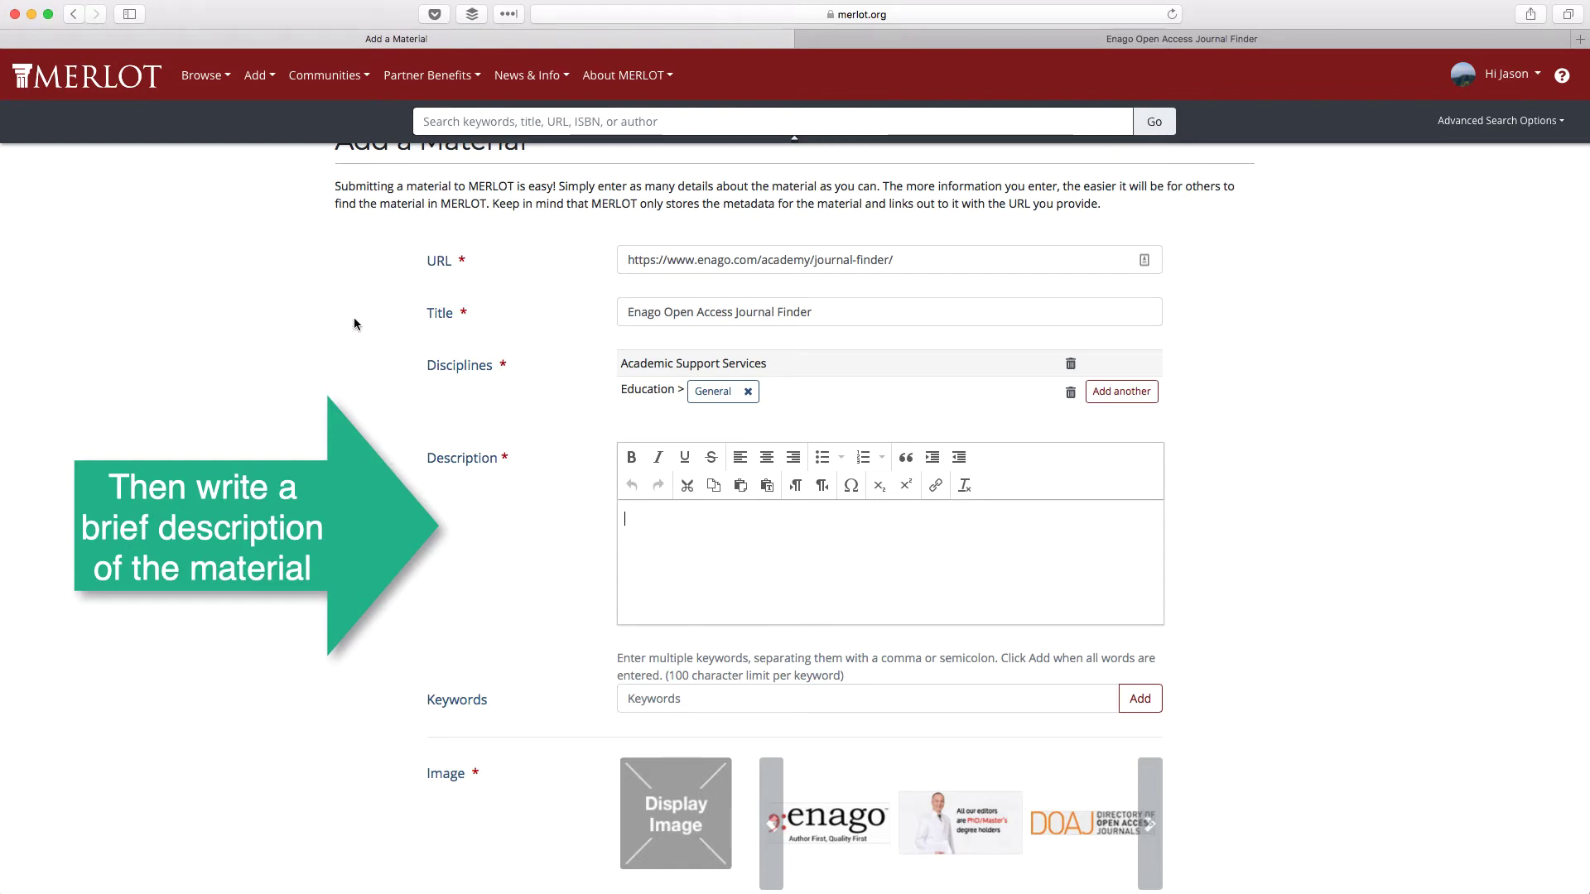
- Copy the introductory paragraph from the Enago Journal Finder page
click(841, 41)
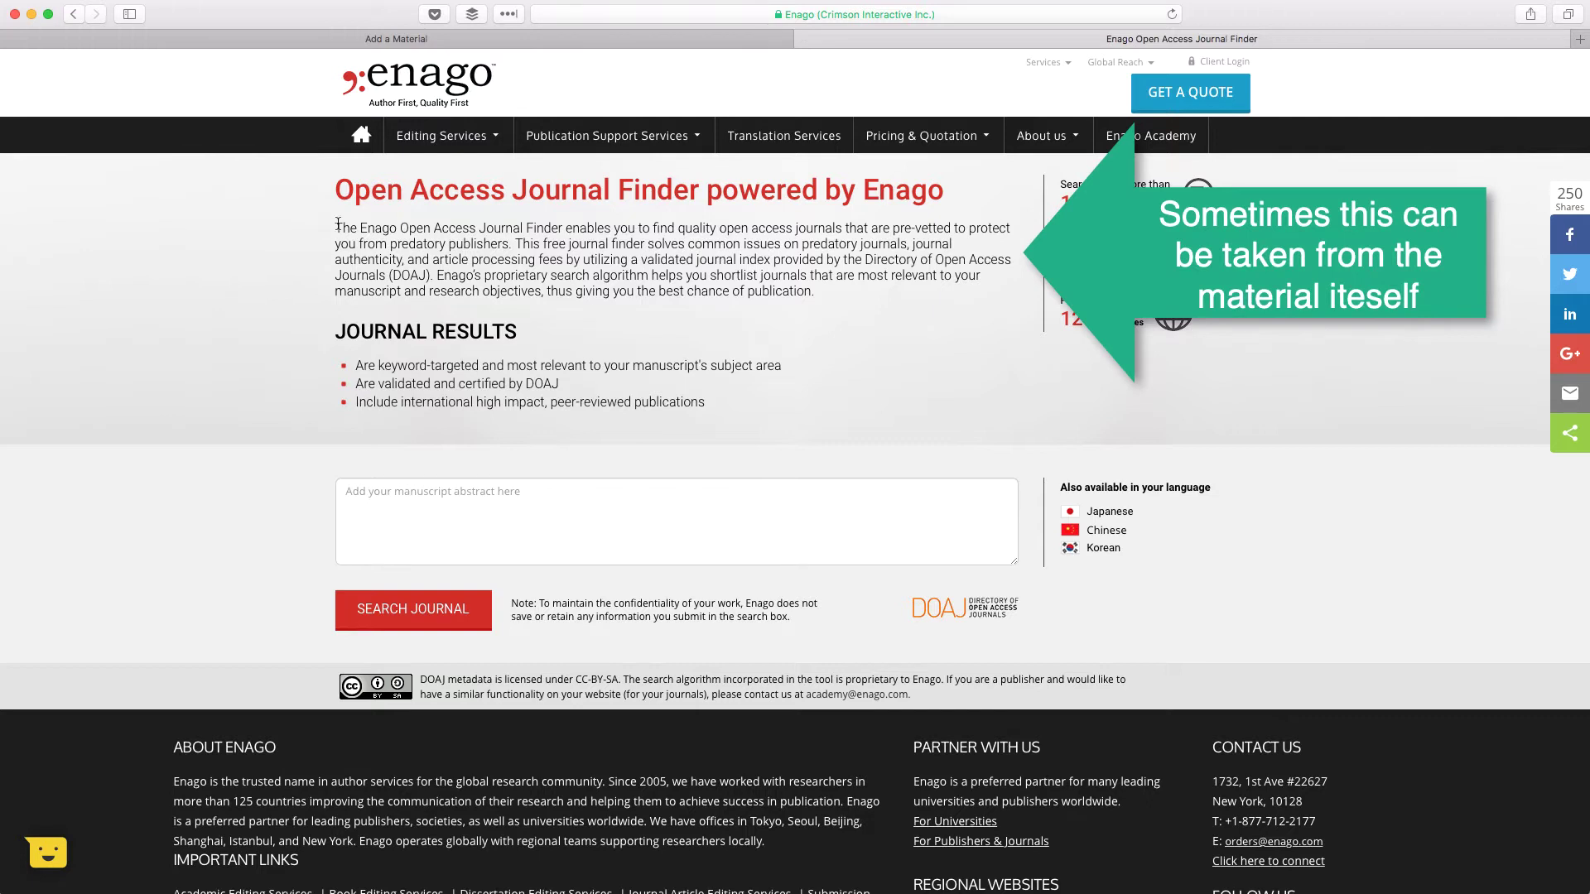
drag(336, 224, 812, 298)
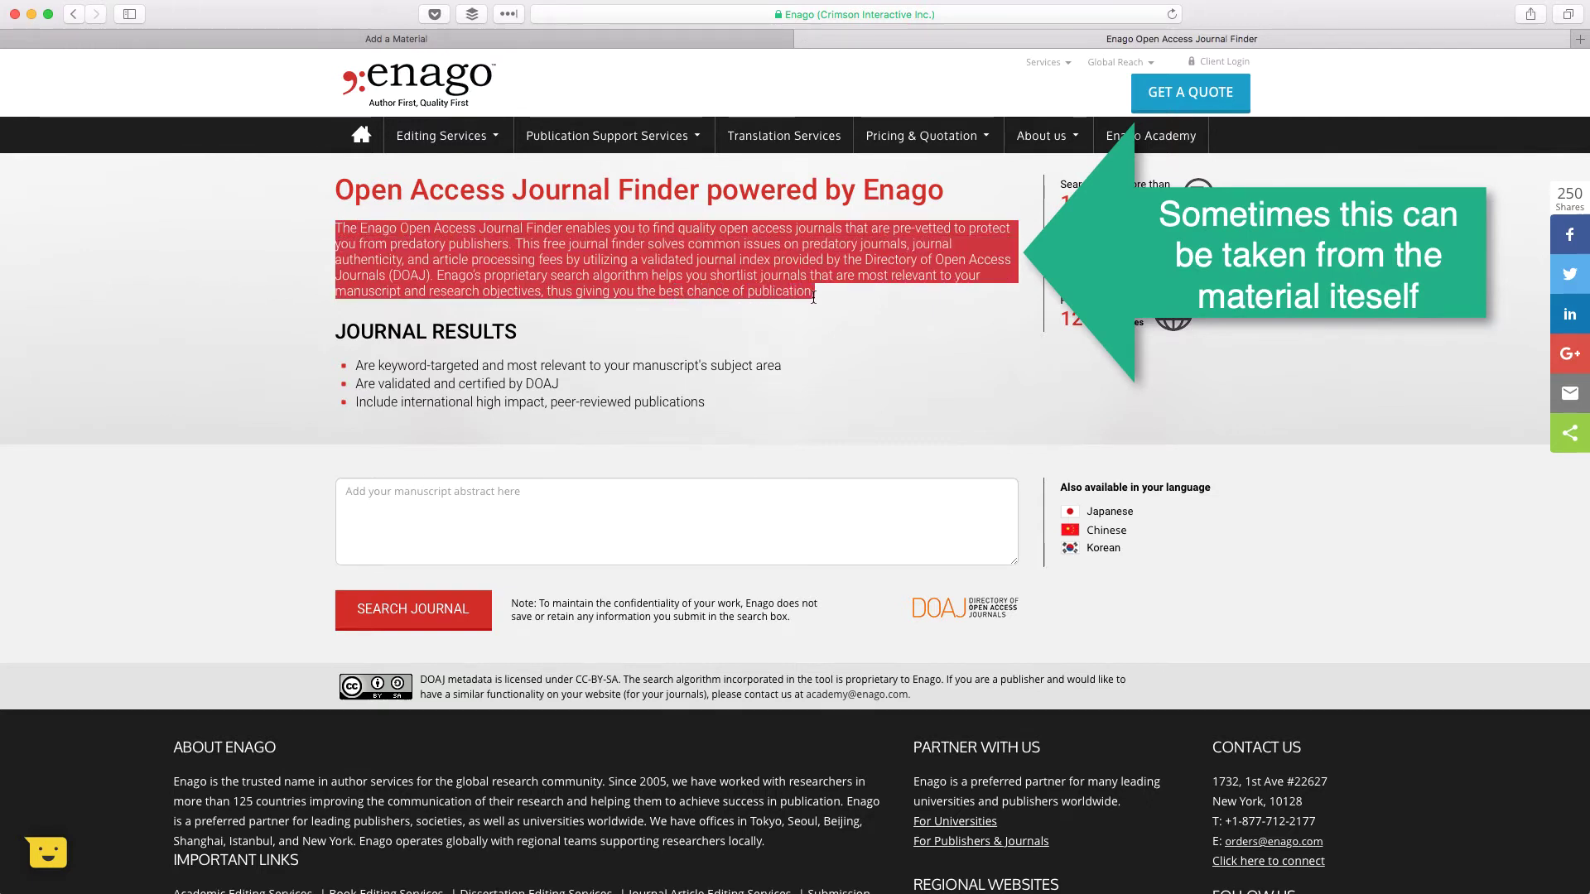
right_click(469, 239)
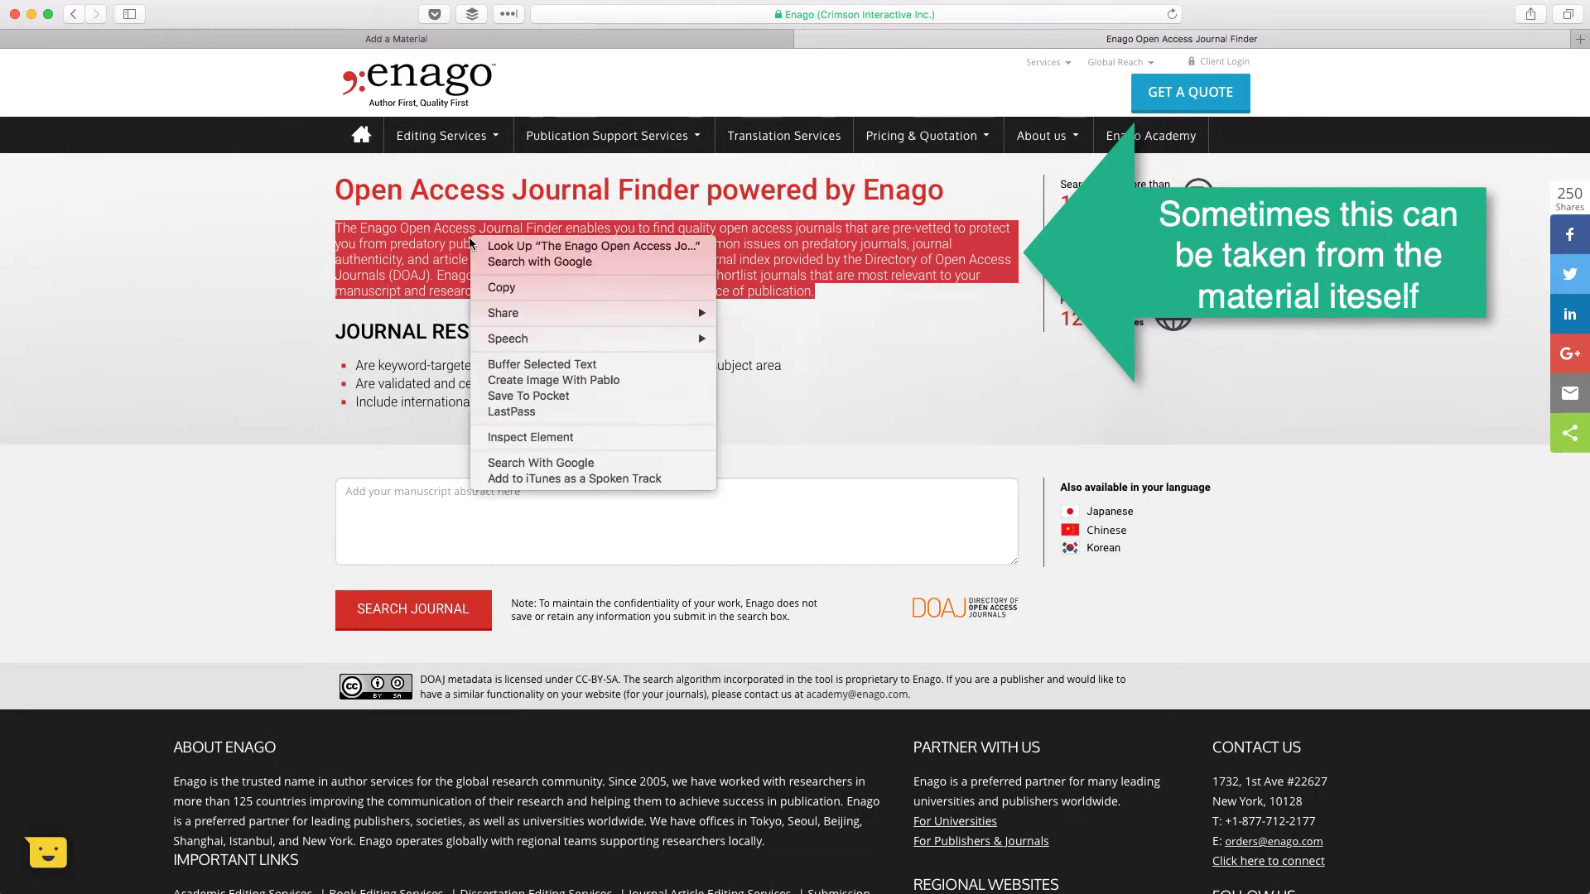
click(515, 290)
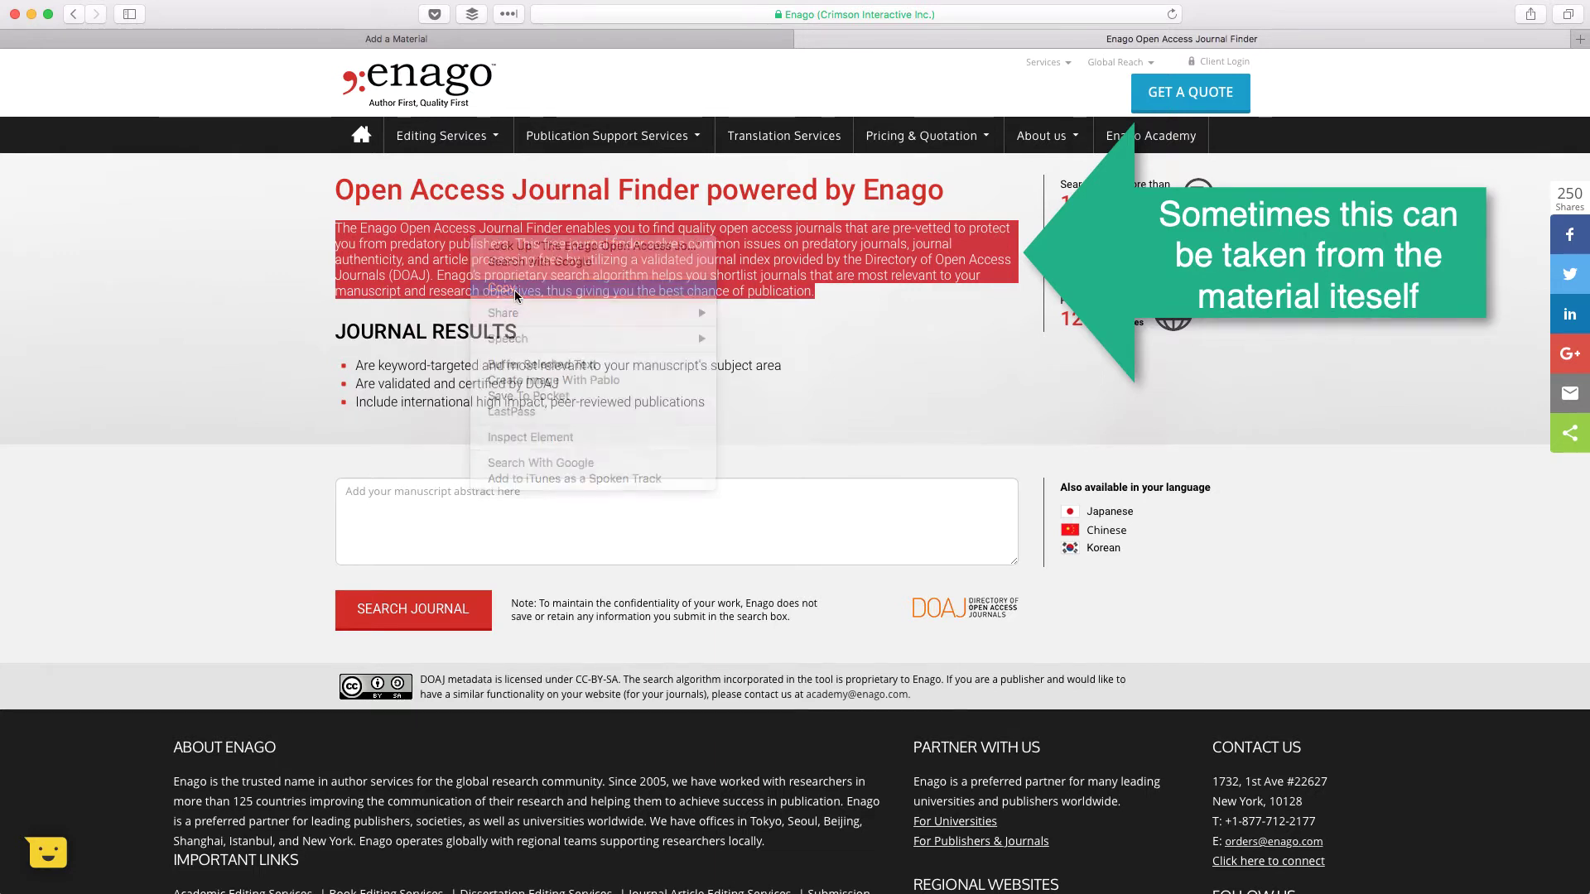
click(331, 38)
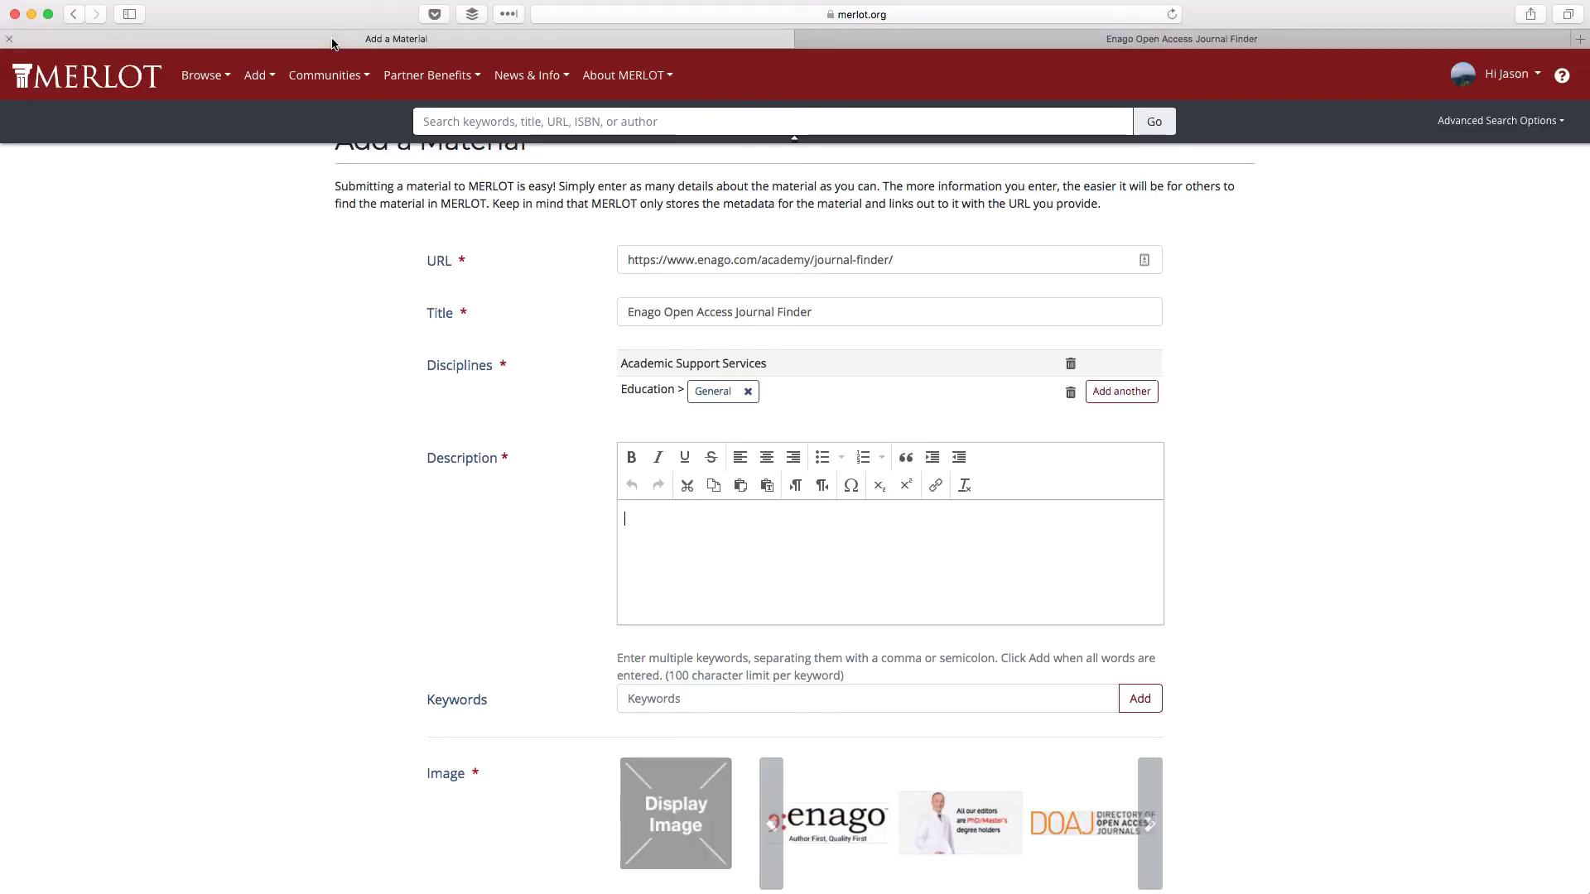
- Paste the Enago paragraph into Description, prefixed with 'From the site: "' in quotes
right_click(626, 519)
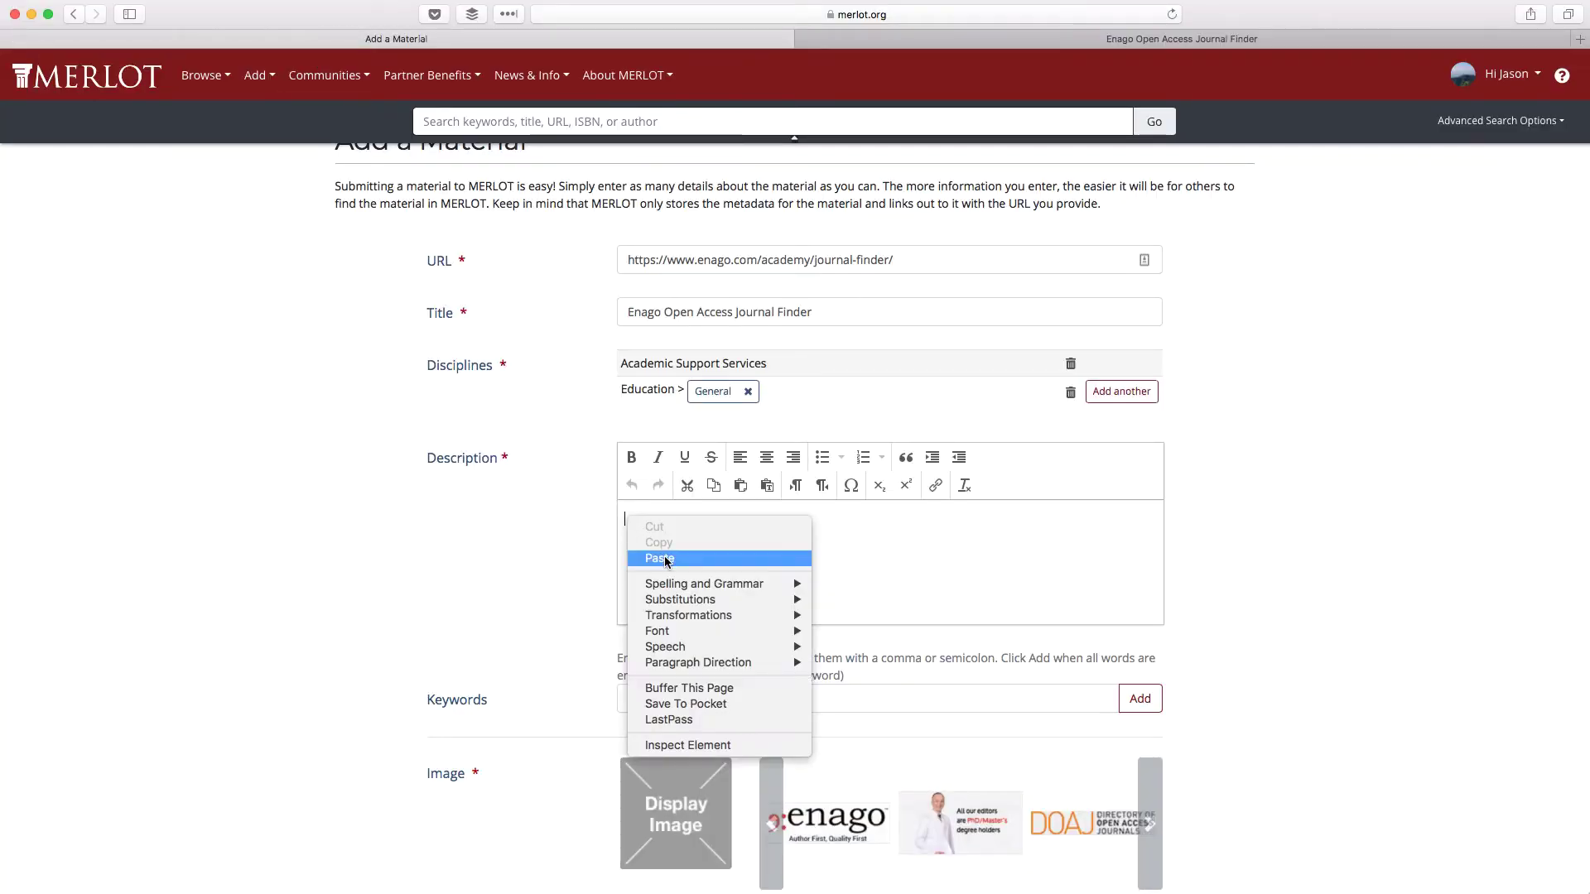
click(666, 559)
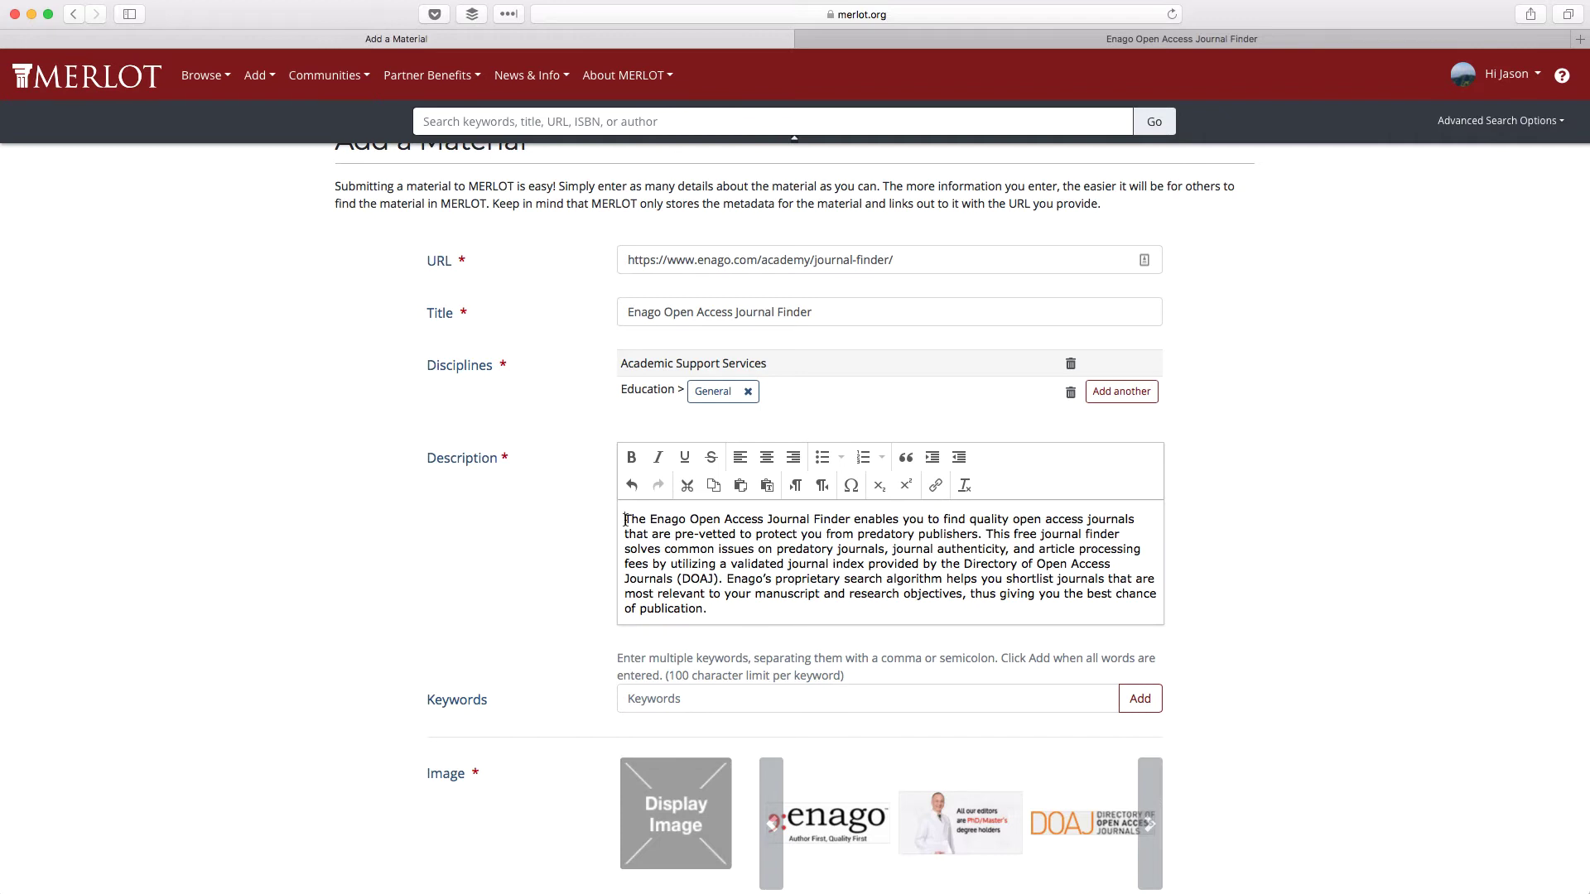
text(From the site: )
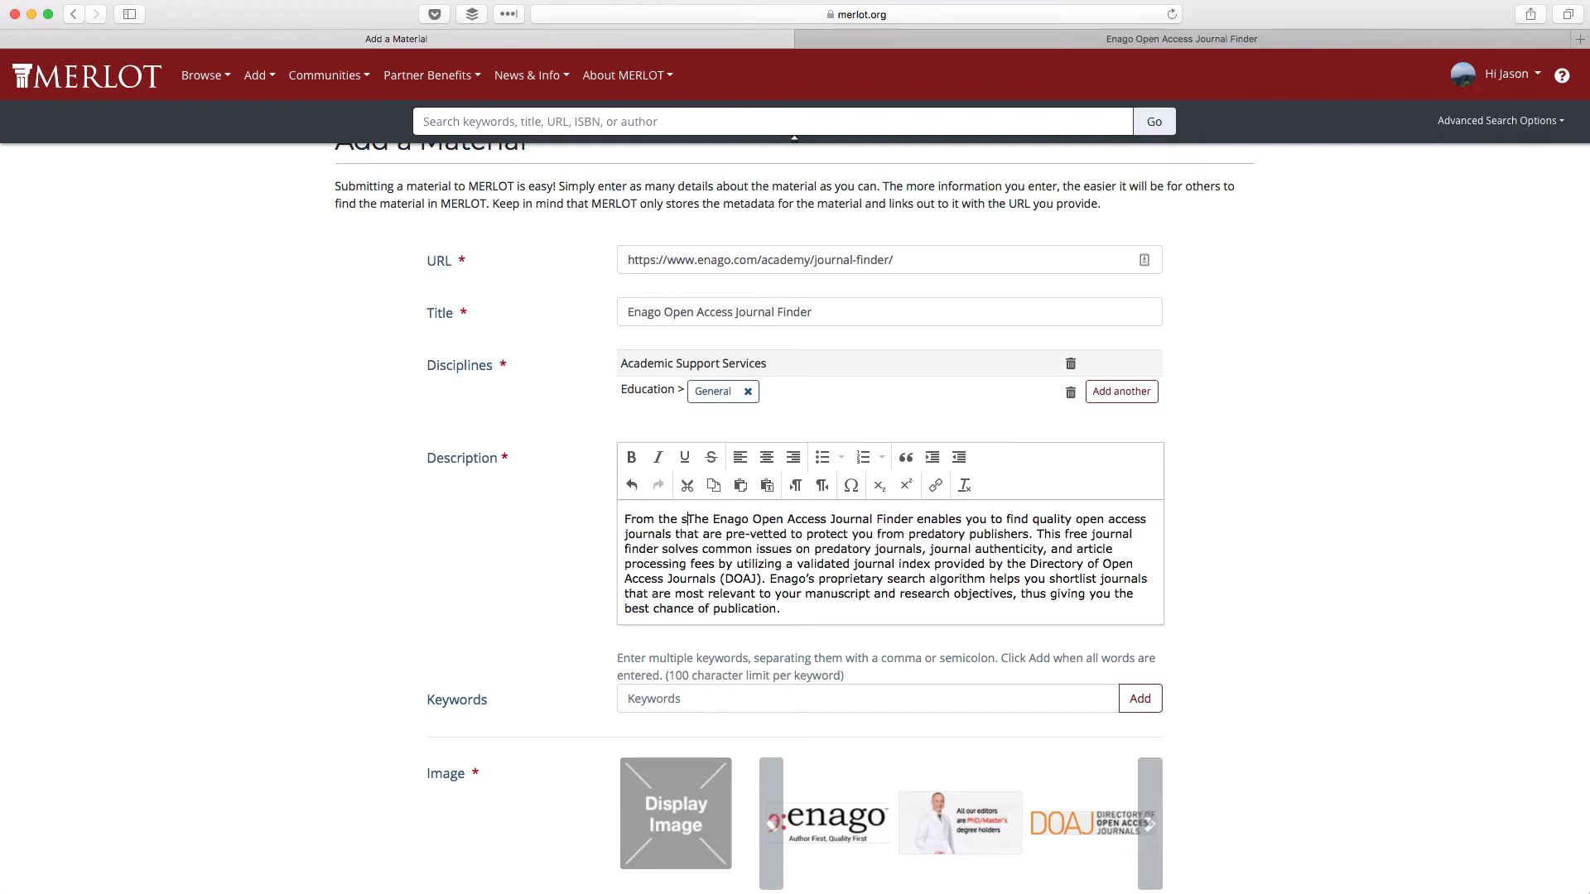
text(")
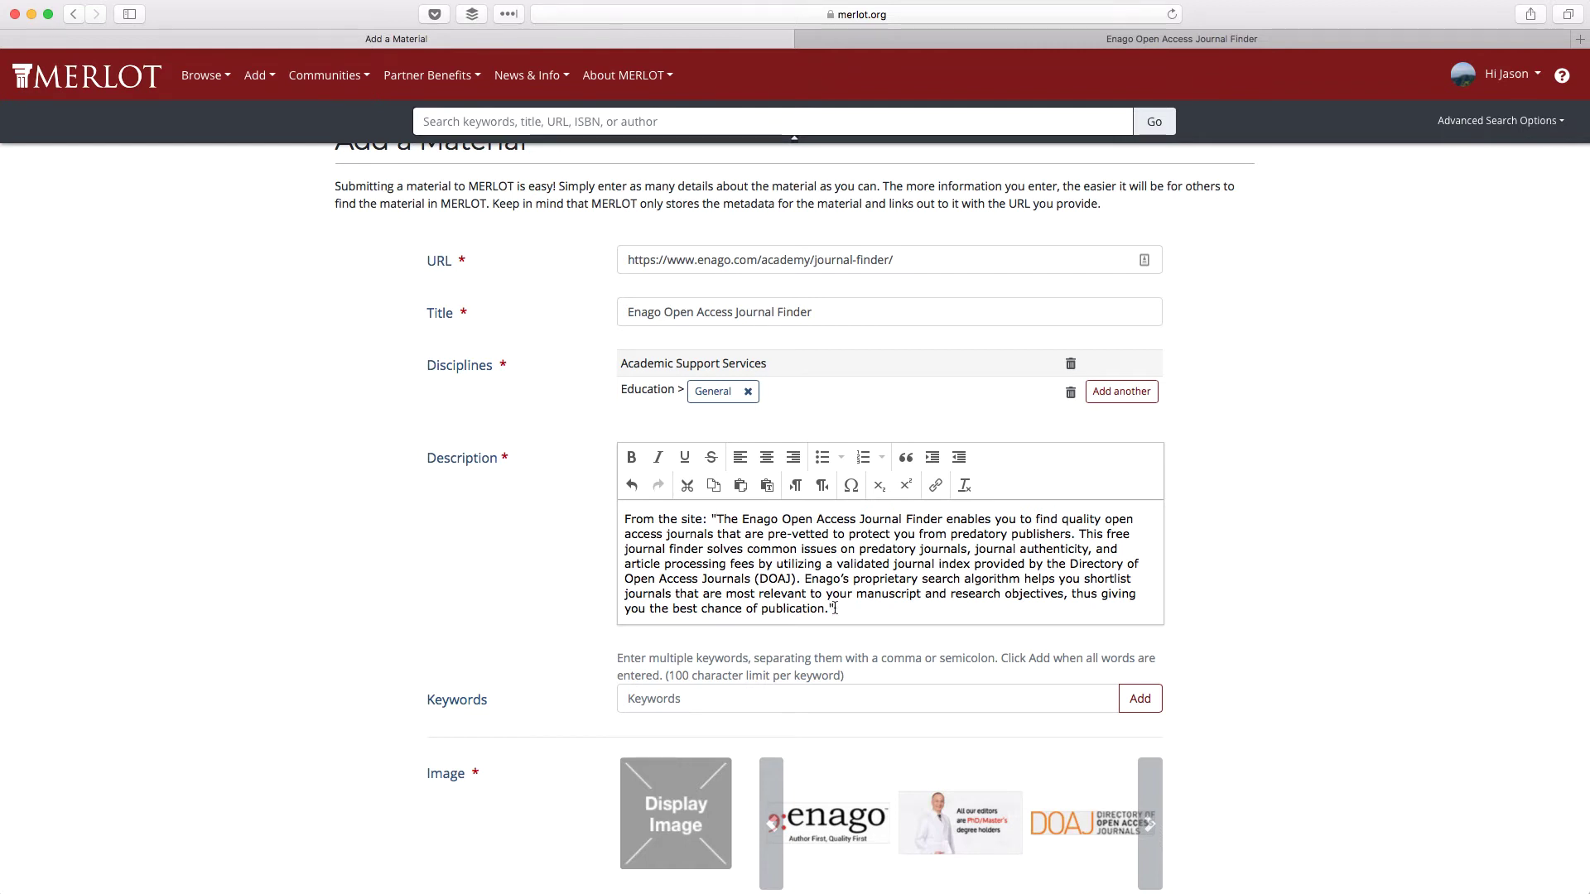
click(705, 698)
- Add keywords Open Access Journals, Publishers and Publish, and choose the enago logo as image
scroll(409, 667, down, 3)
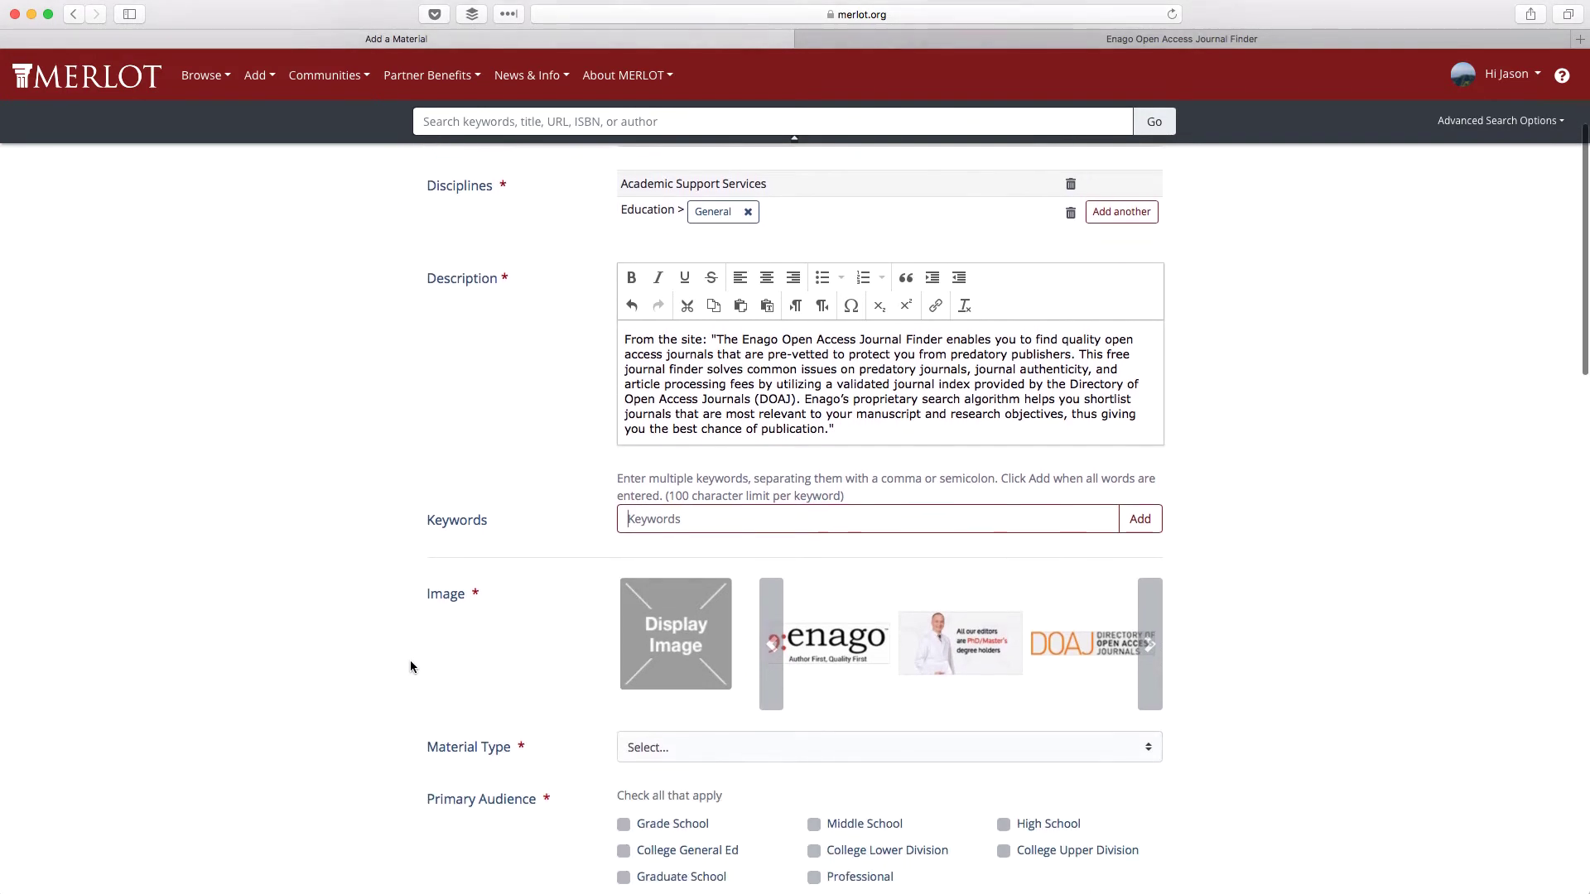
text(o)
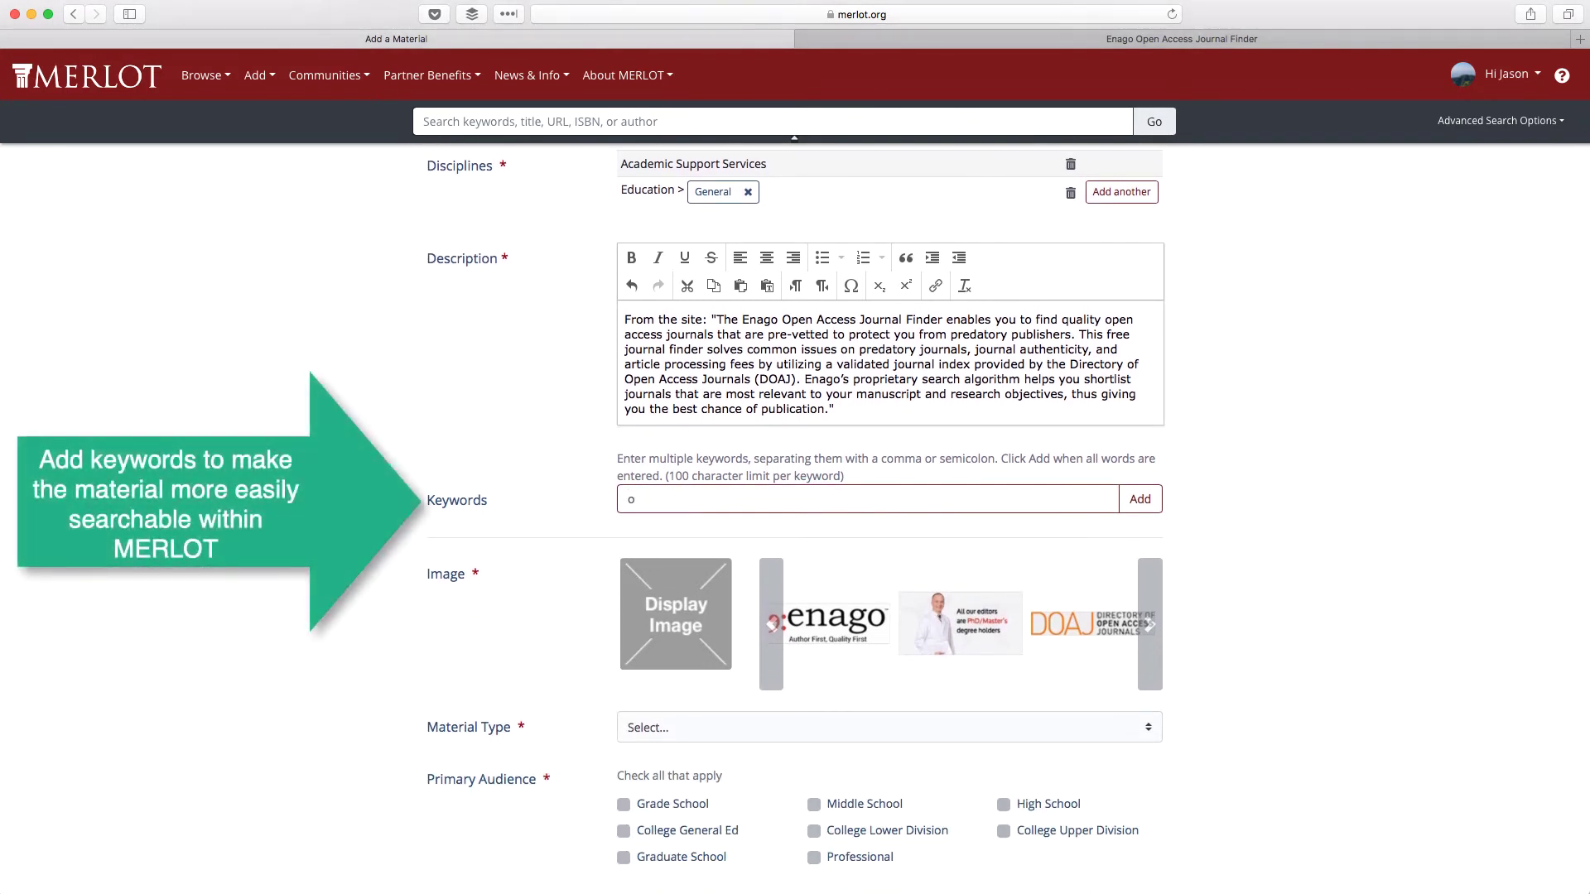
key(BackSpace)
text(Open Access Journals, P)
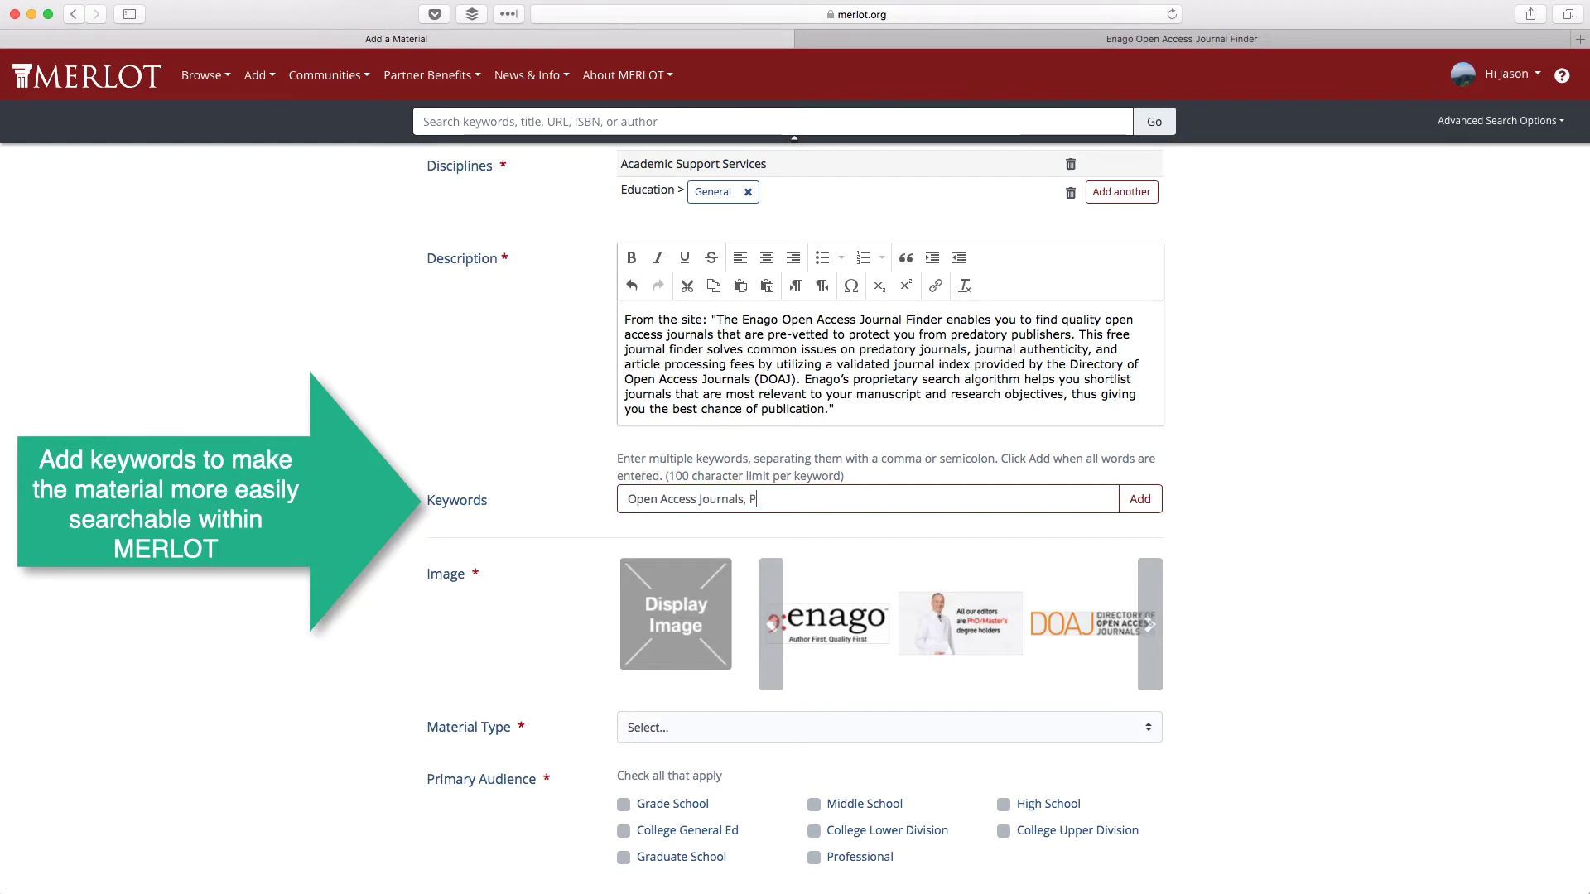
text(ublishers, Publish)
click(1135, 500)
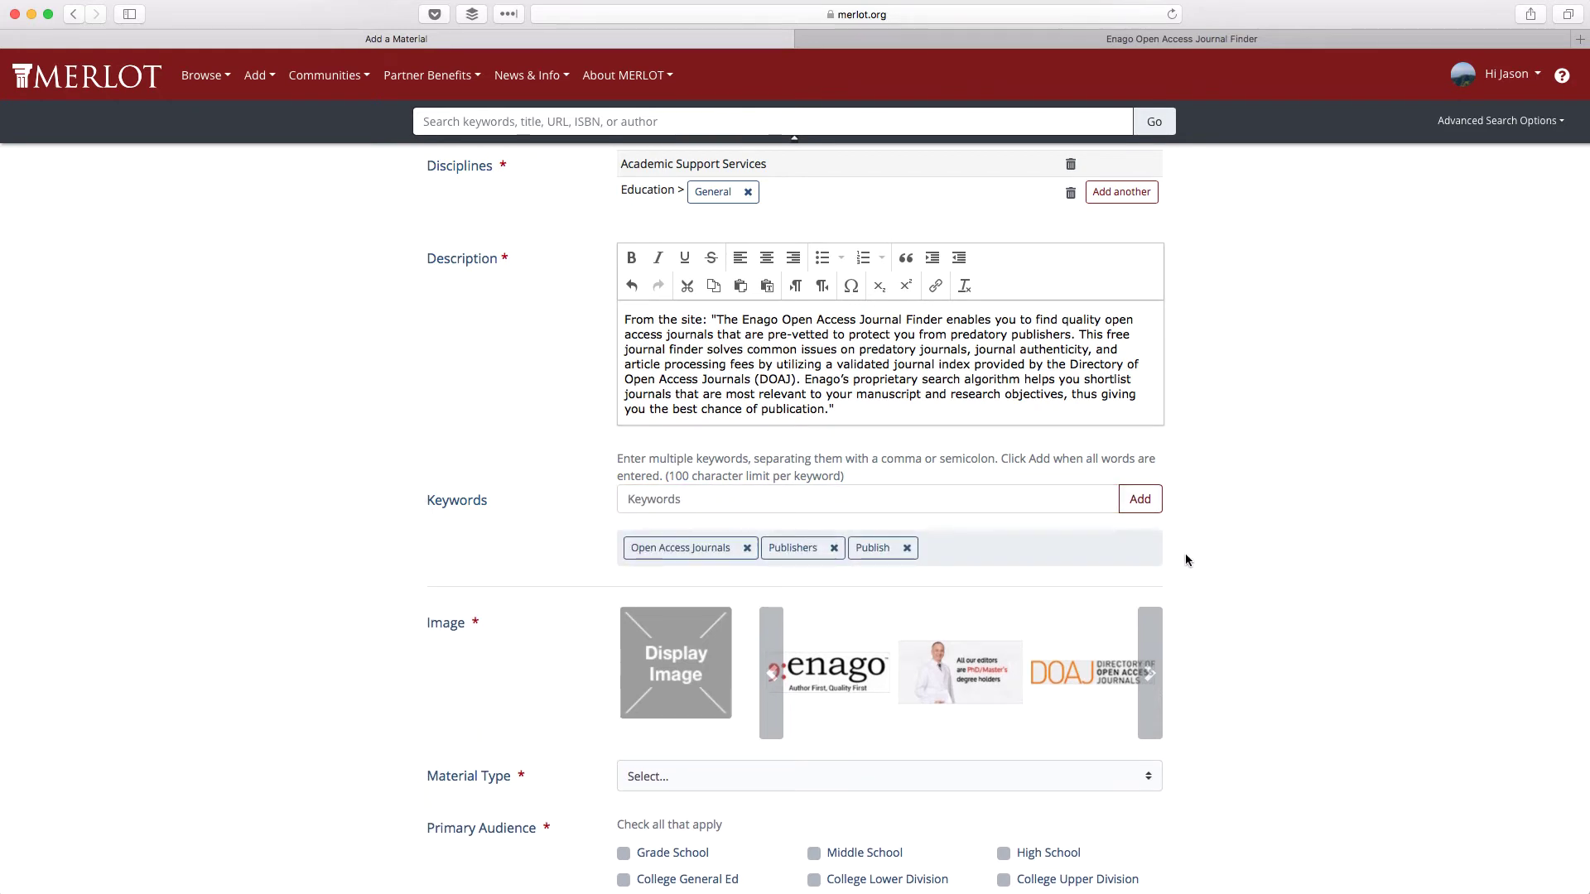
scroll(1184, 561, down, 5)
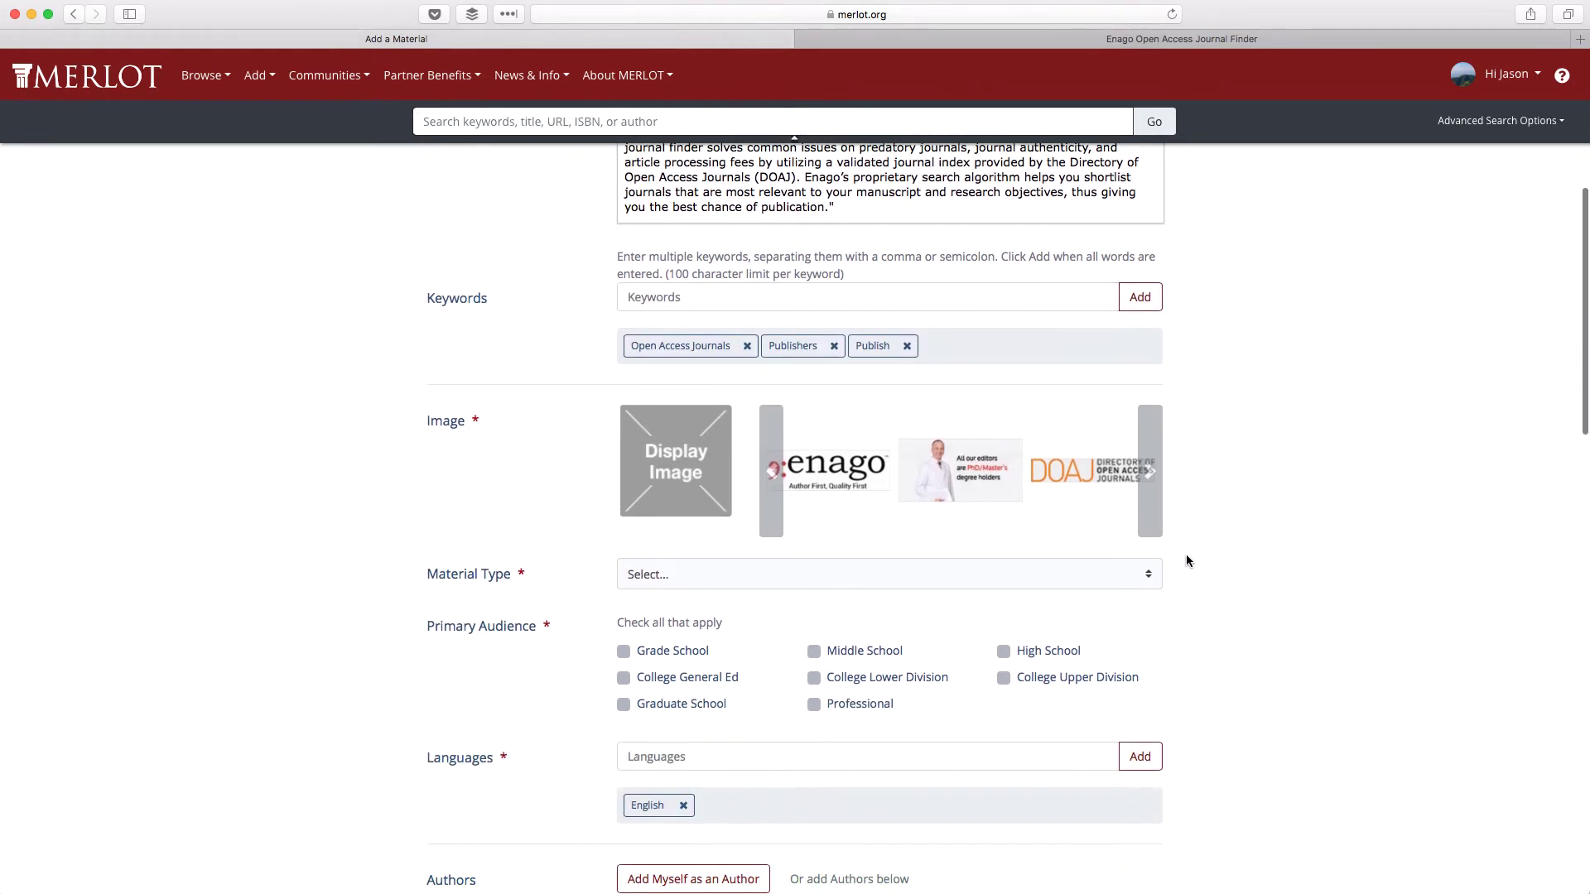
click(817, 482)
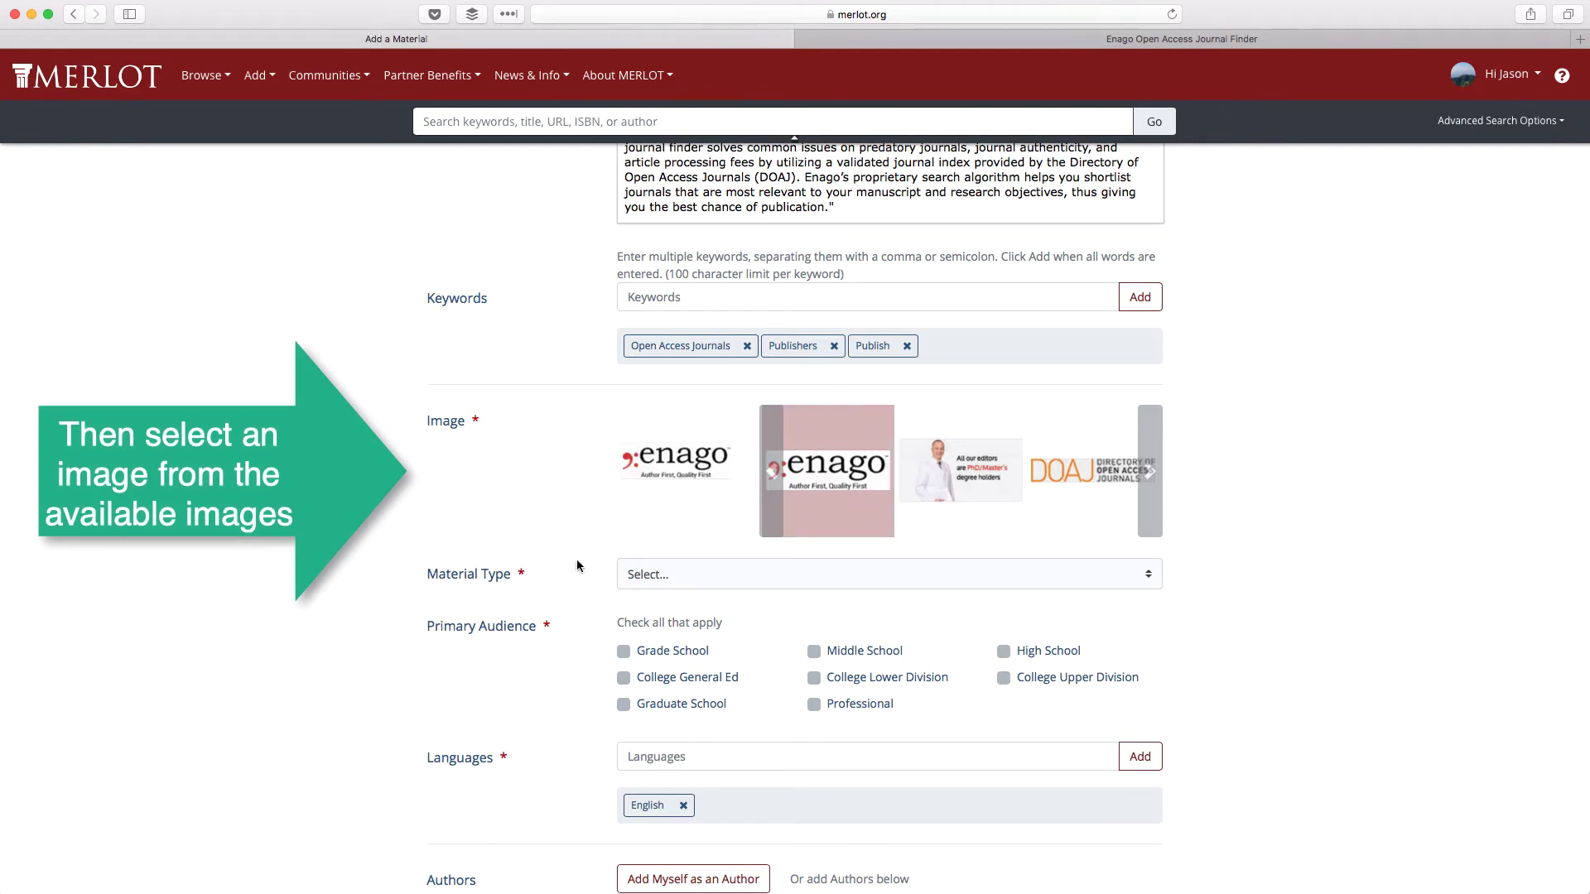
- Set type to Reference Material for College Upper Division, Graduate School and Professional audiences
scroll(577, 566, down, 4)
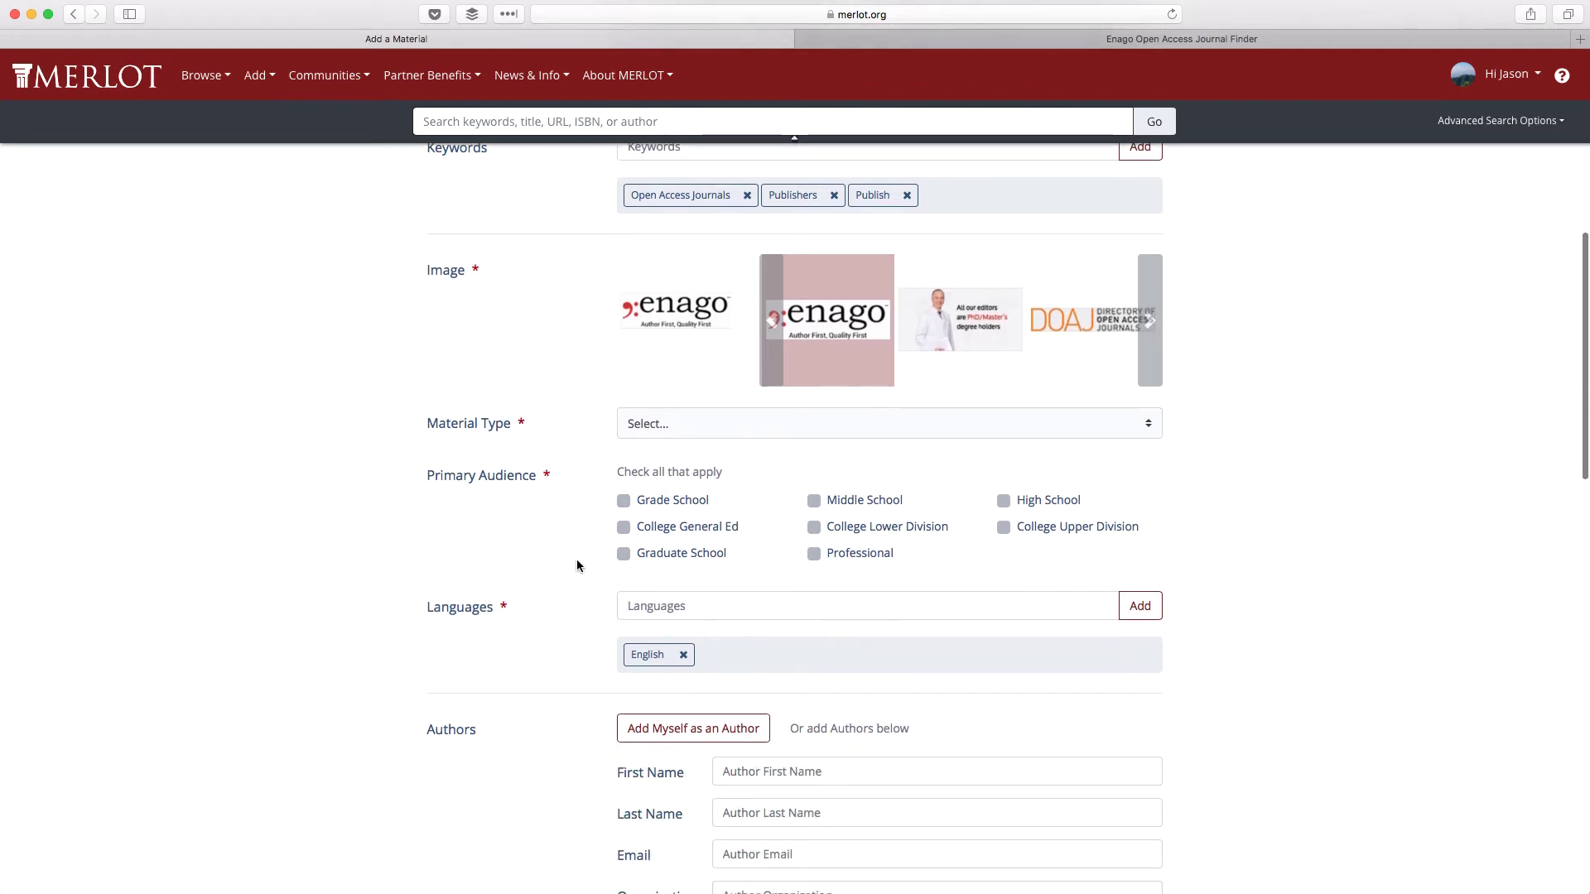
click(758, 422)
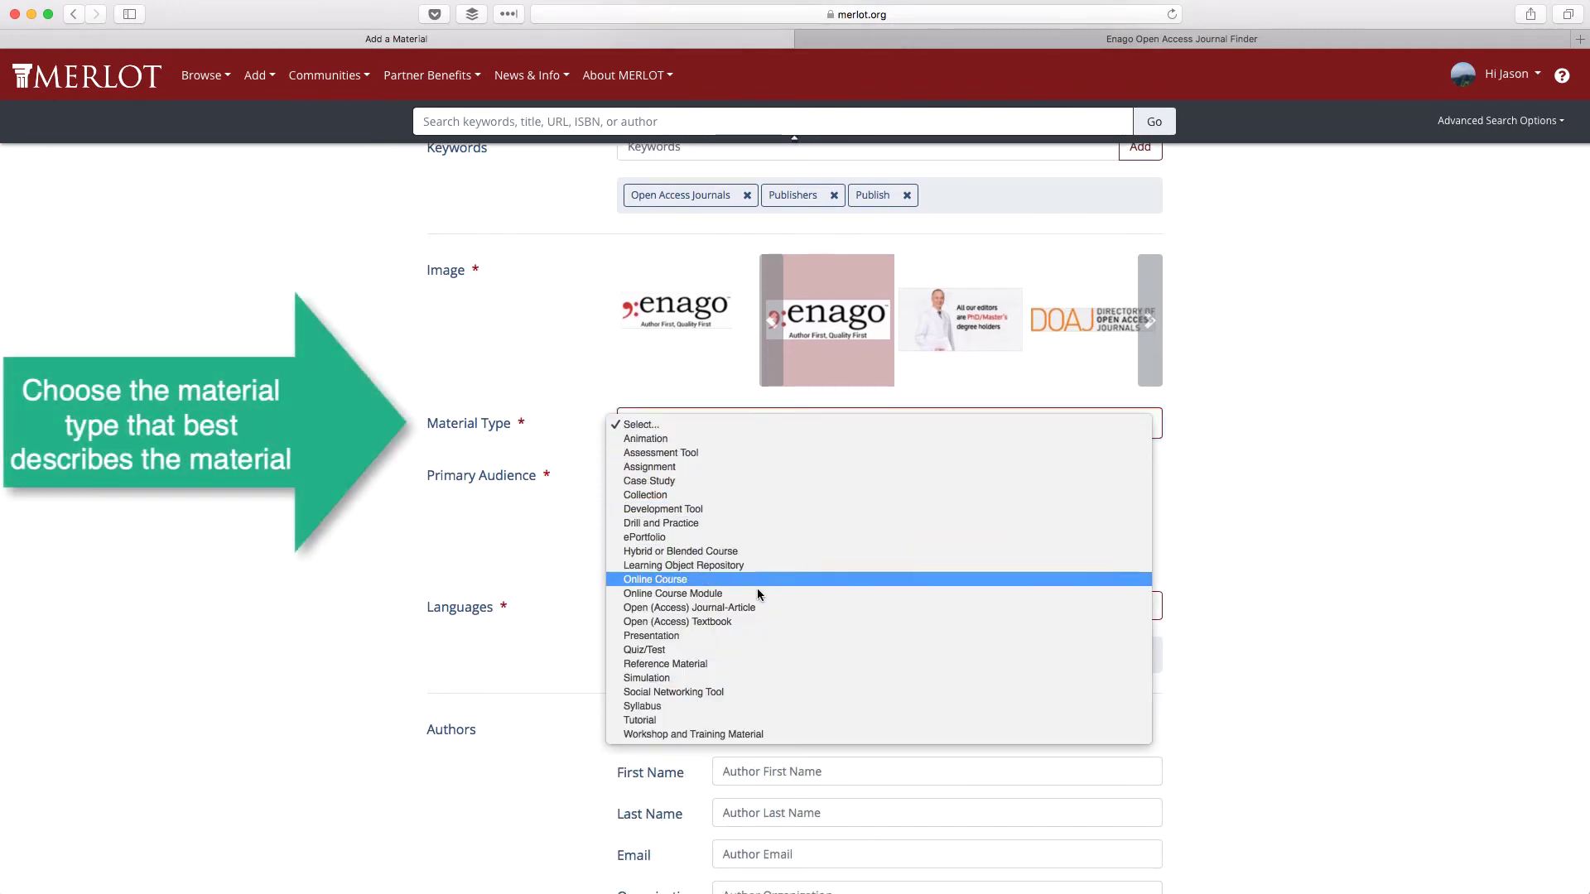
click(762, 664)
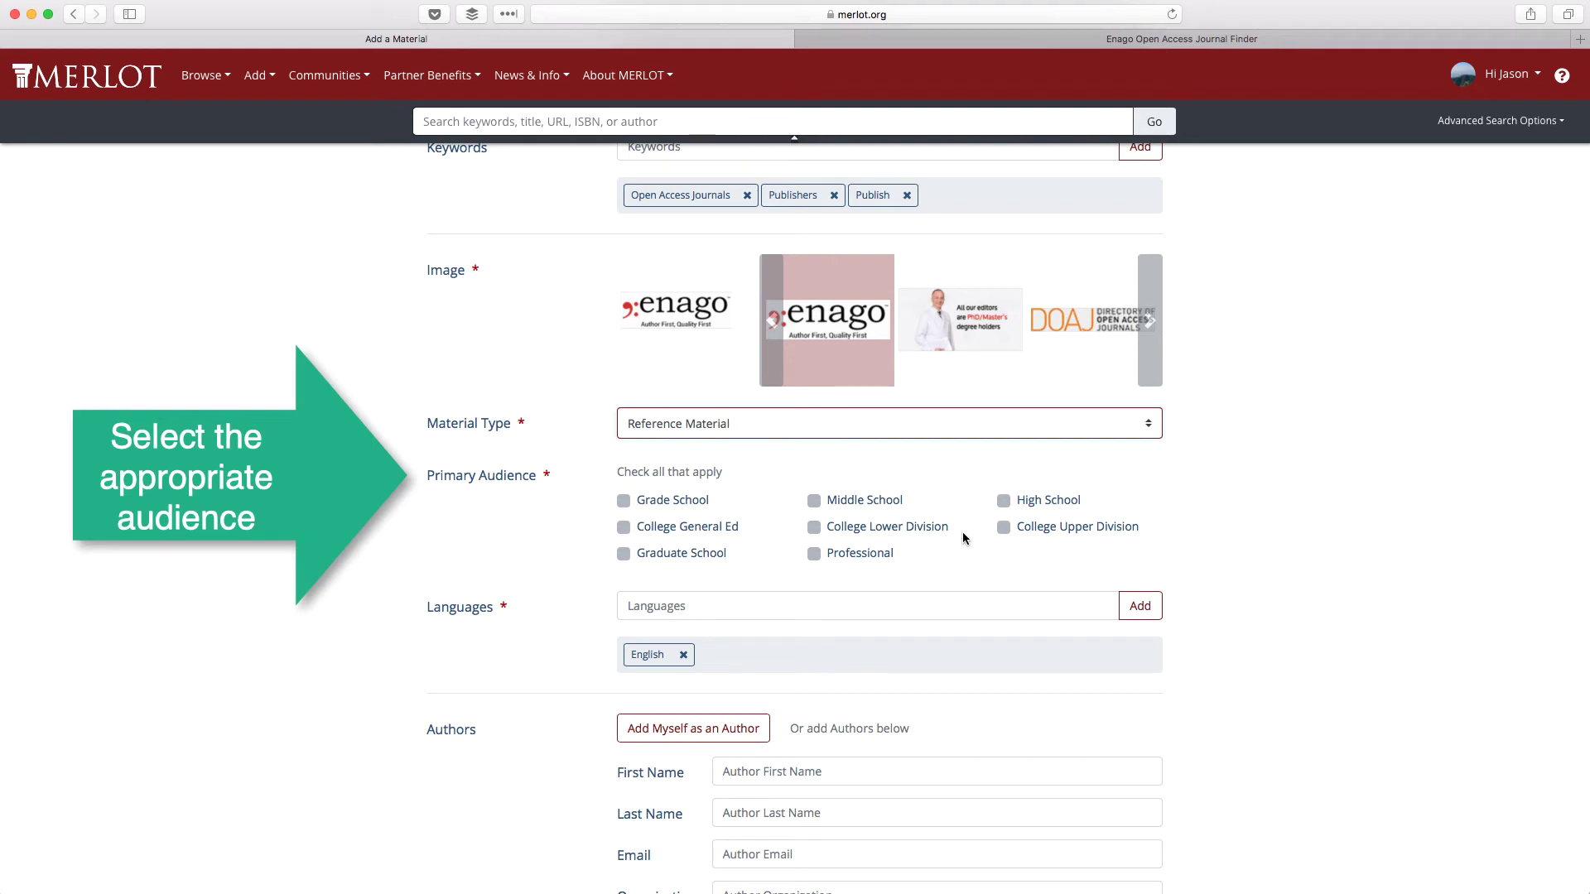
click(1005, 526)
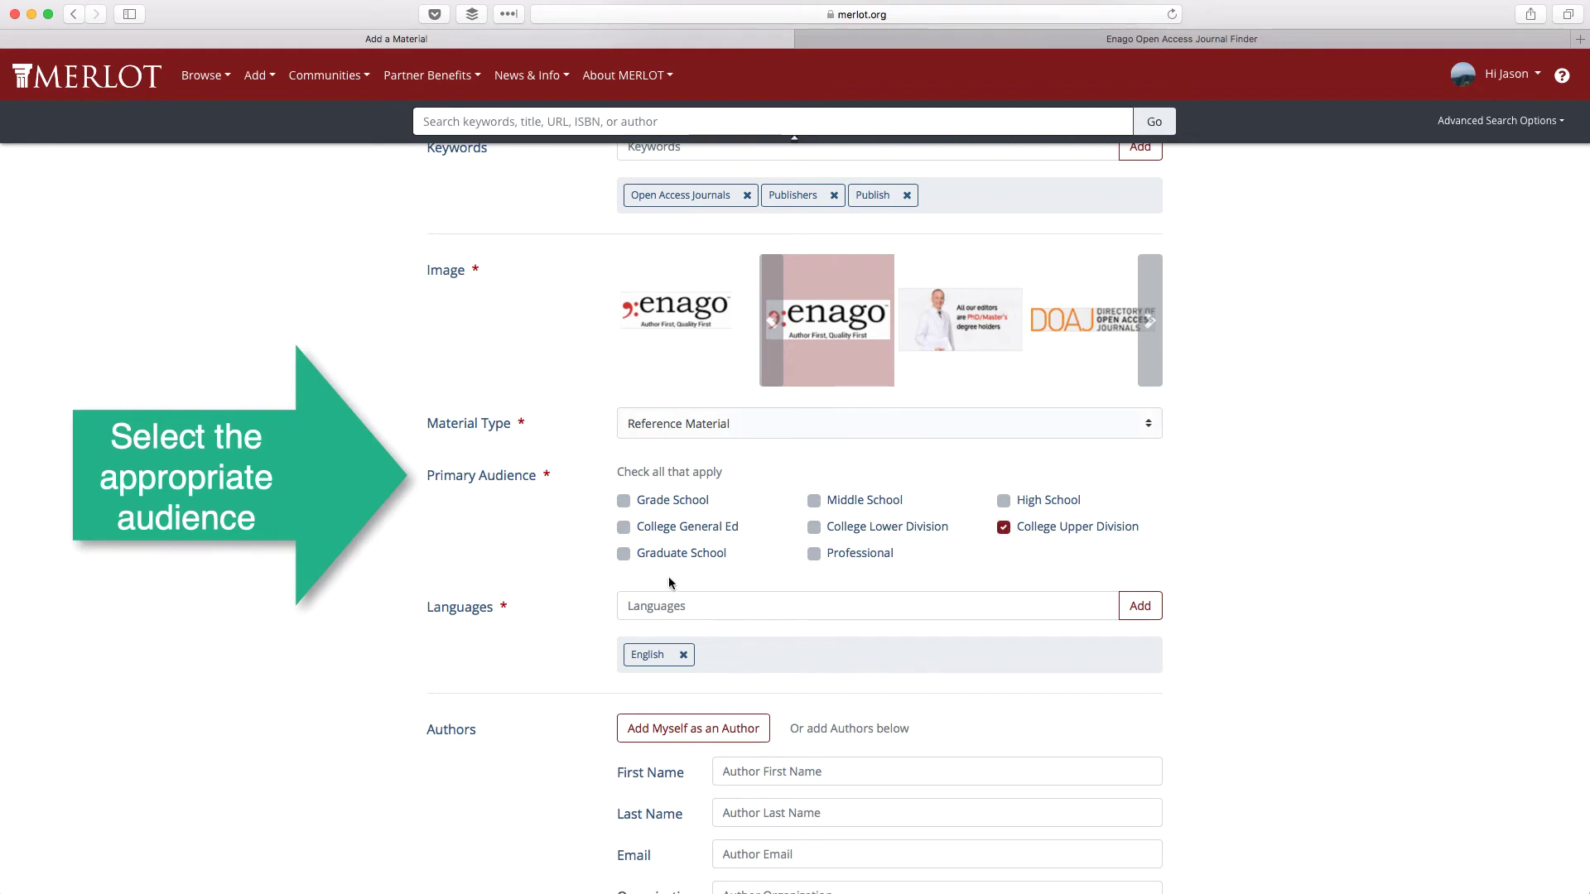
click(623, 554)
click(814, 554)
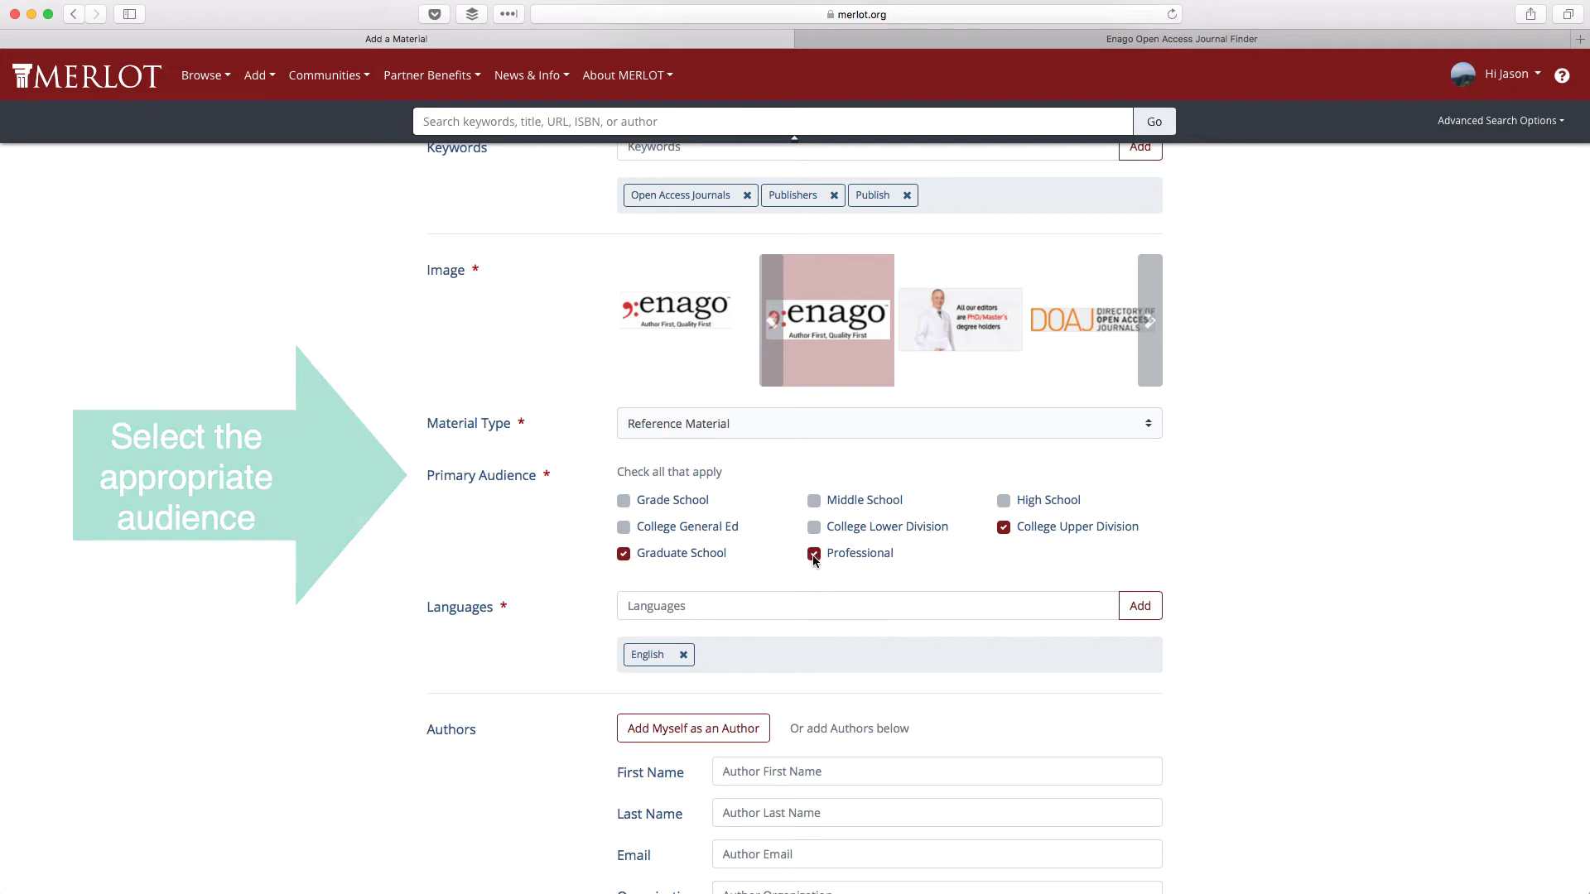
scroll(773, 563, down, 5)
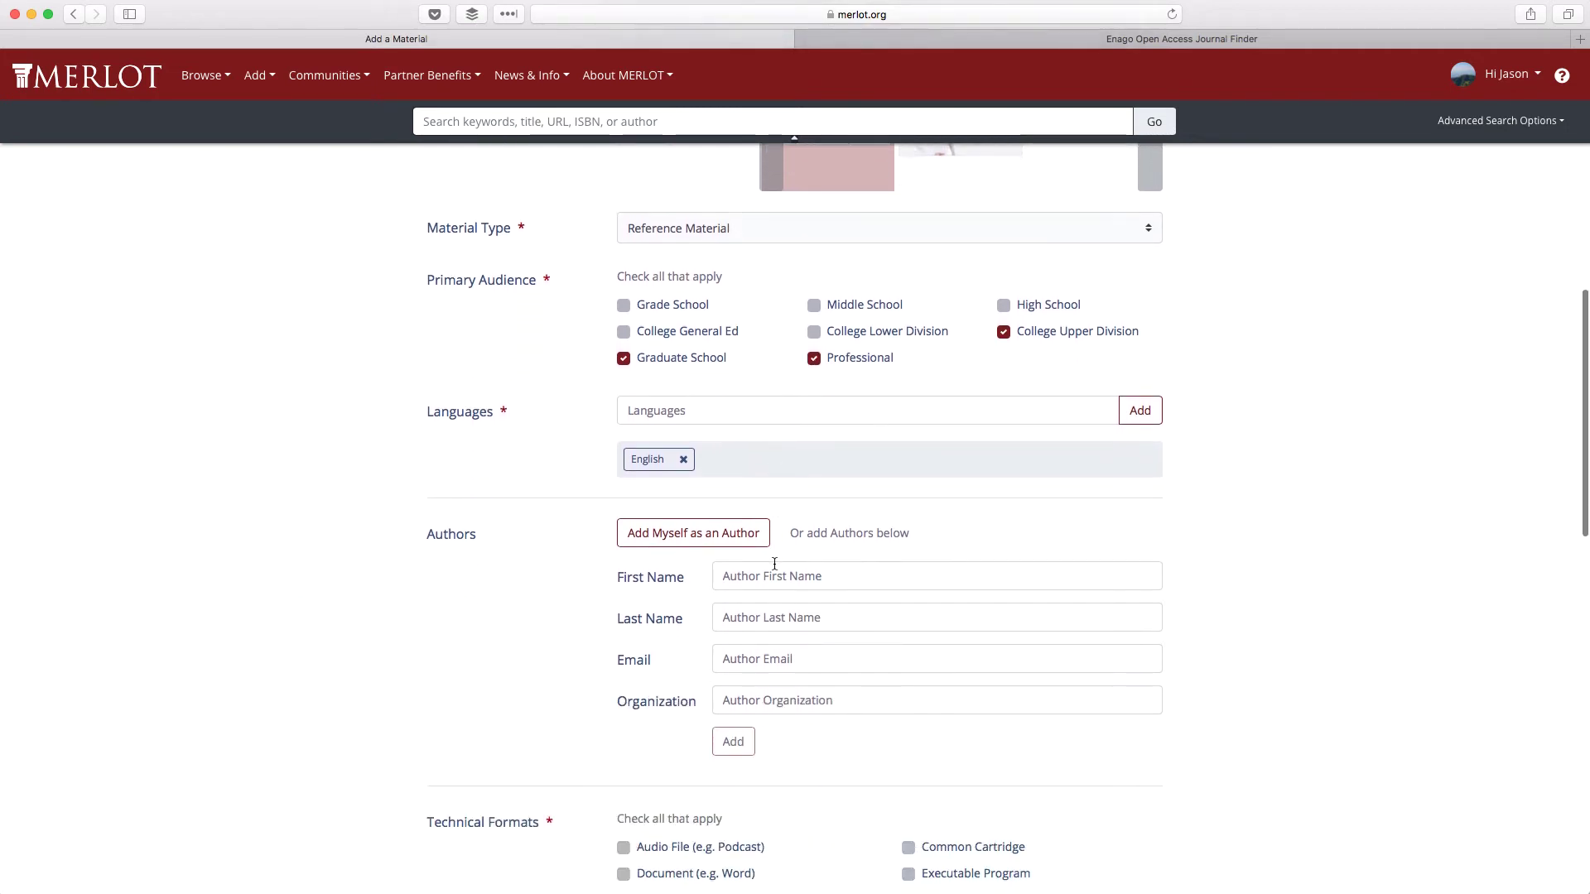
- Add an author with the organization's contact e-mail and organization Enago
click(768, 417)
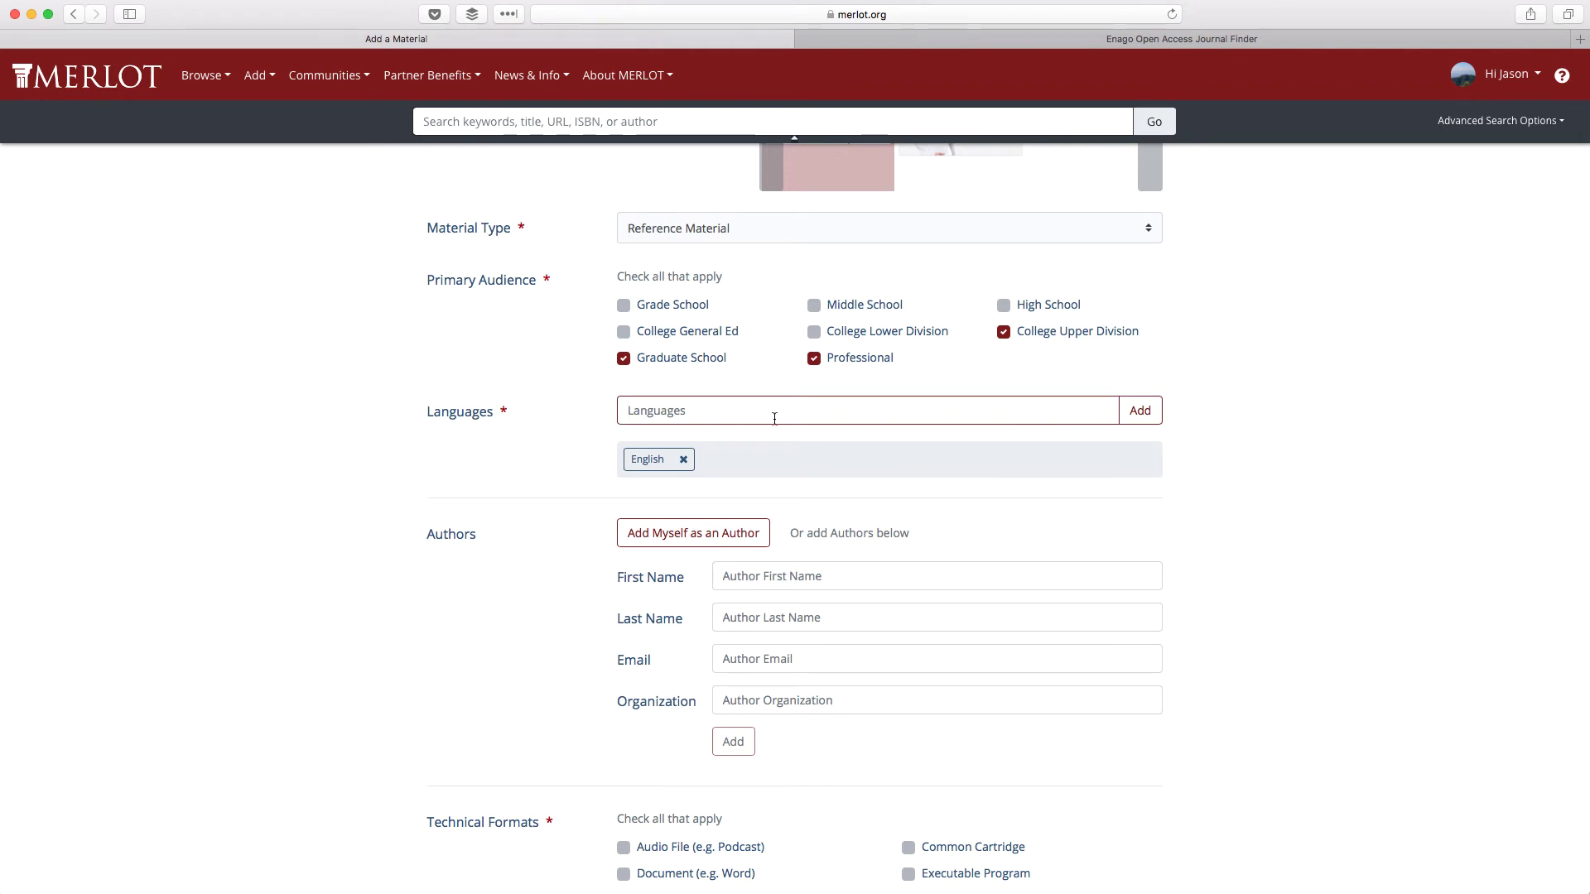
scroll(873, 538, down, 4)
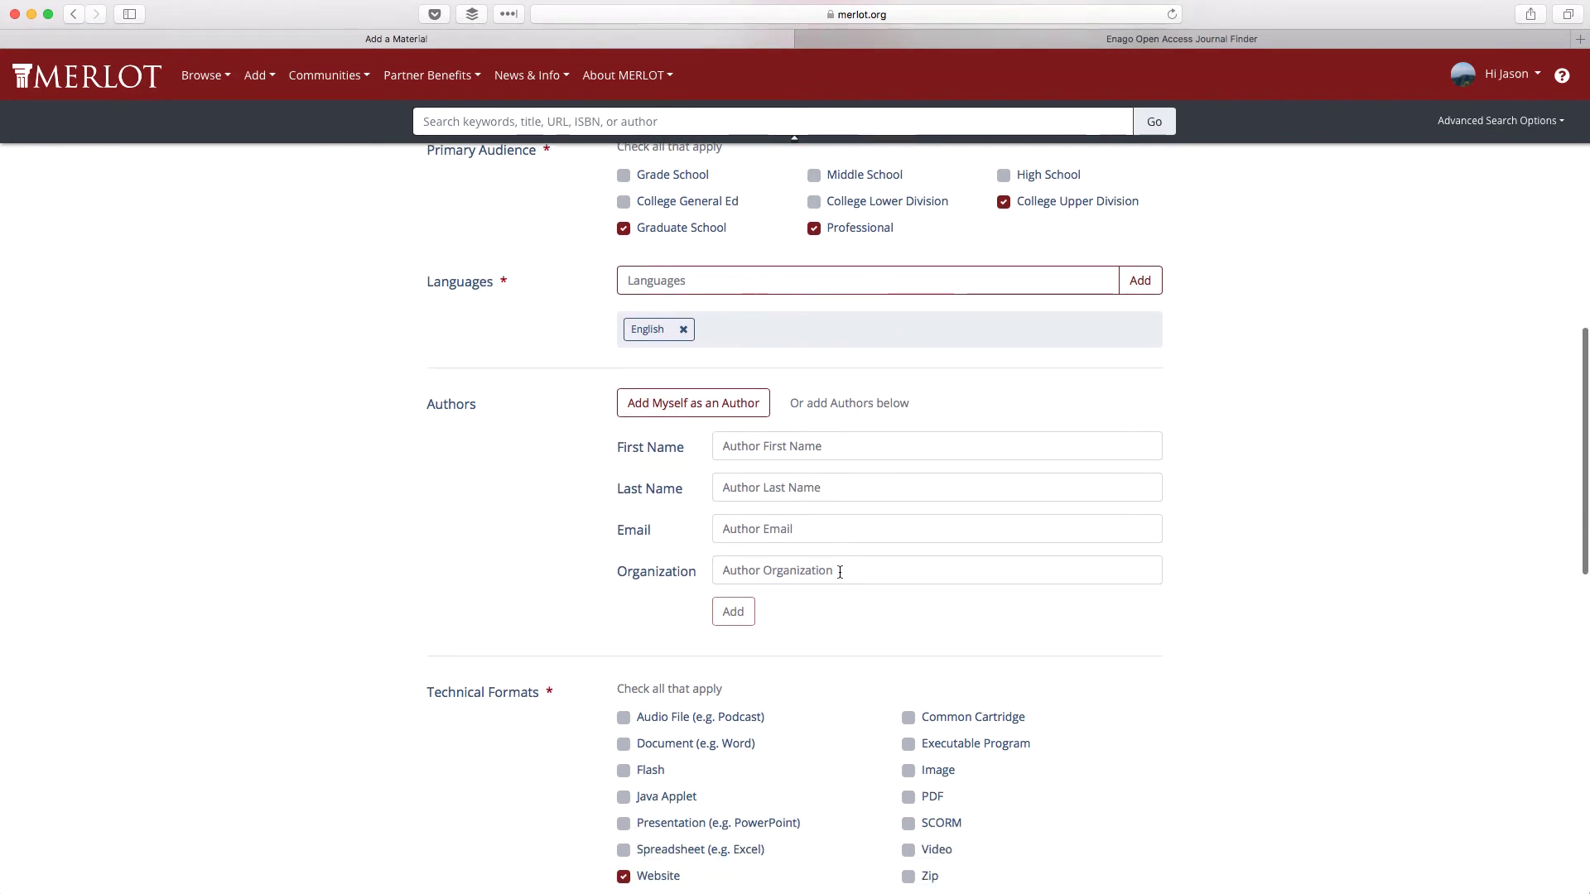
click(729, 507)
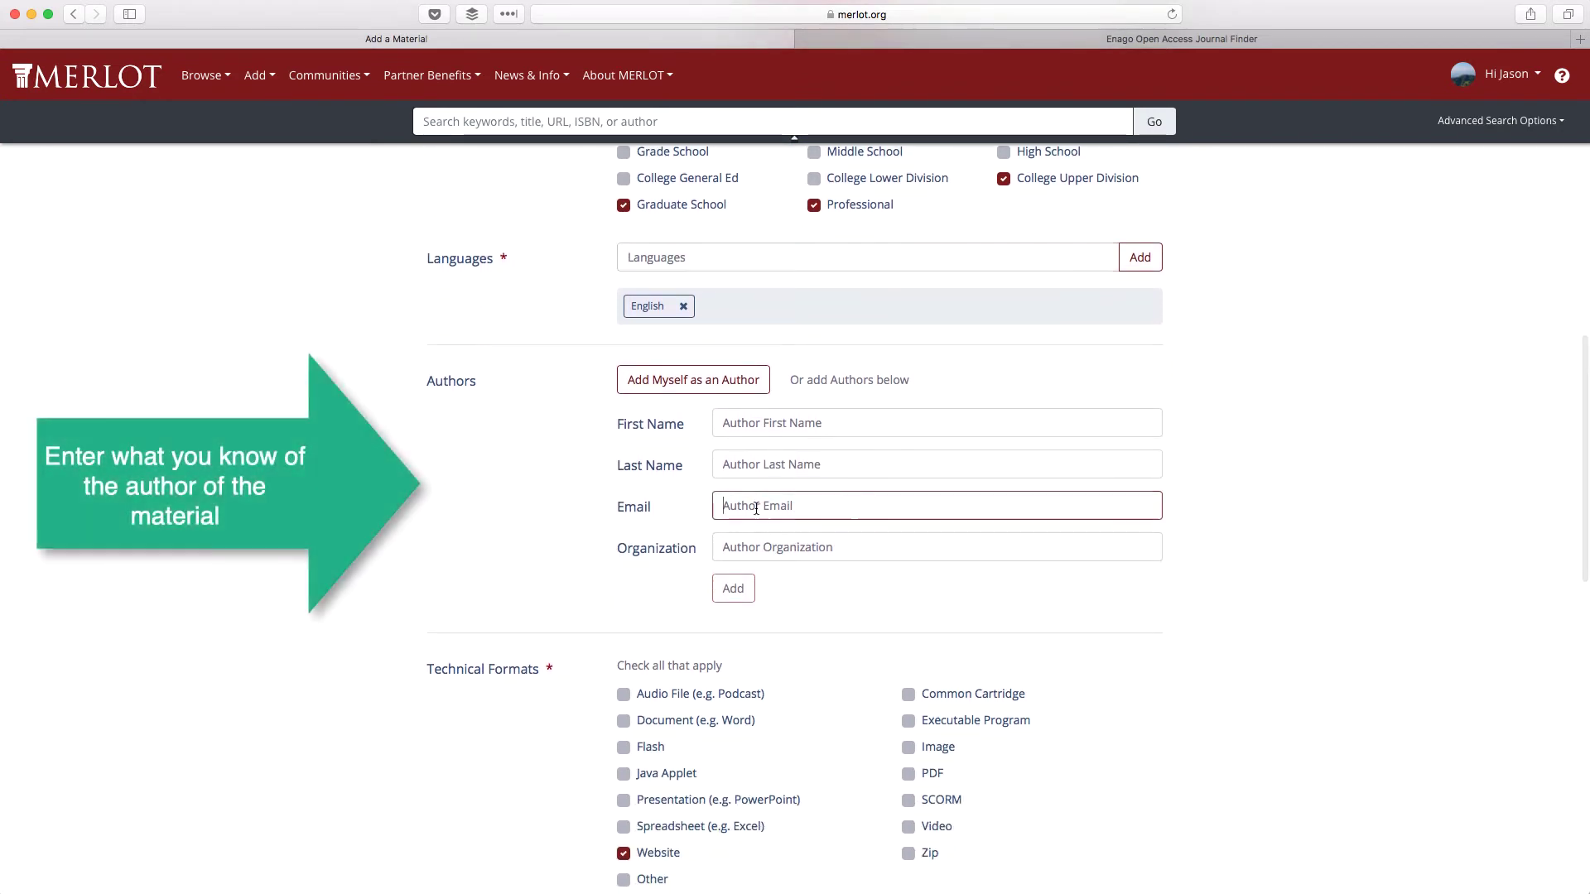
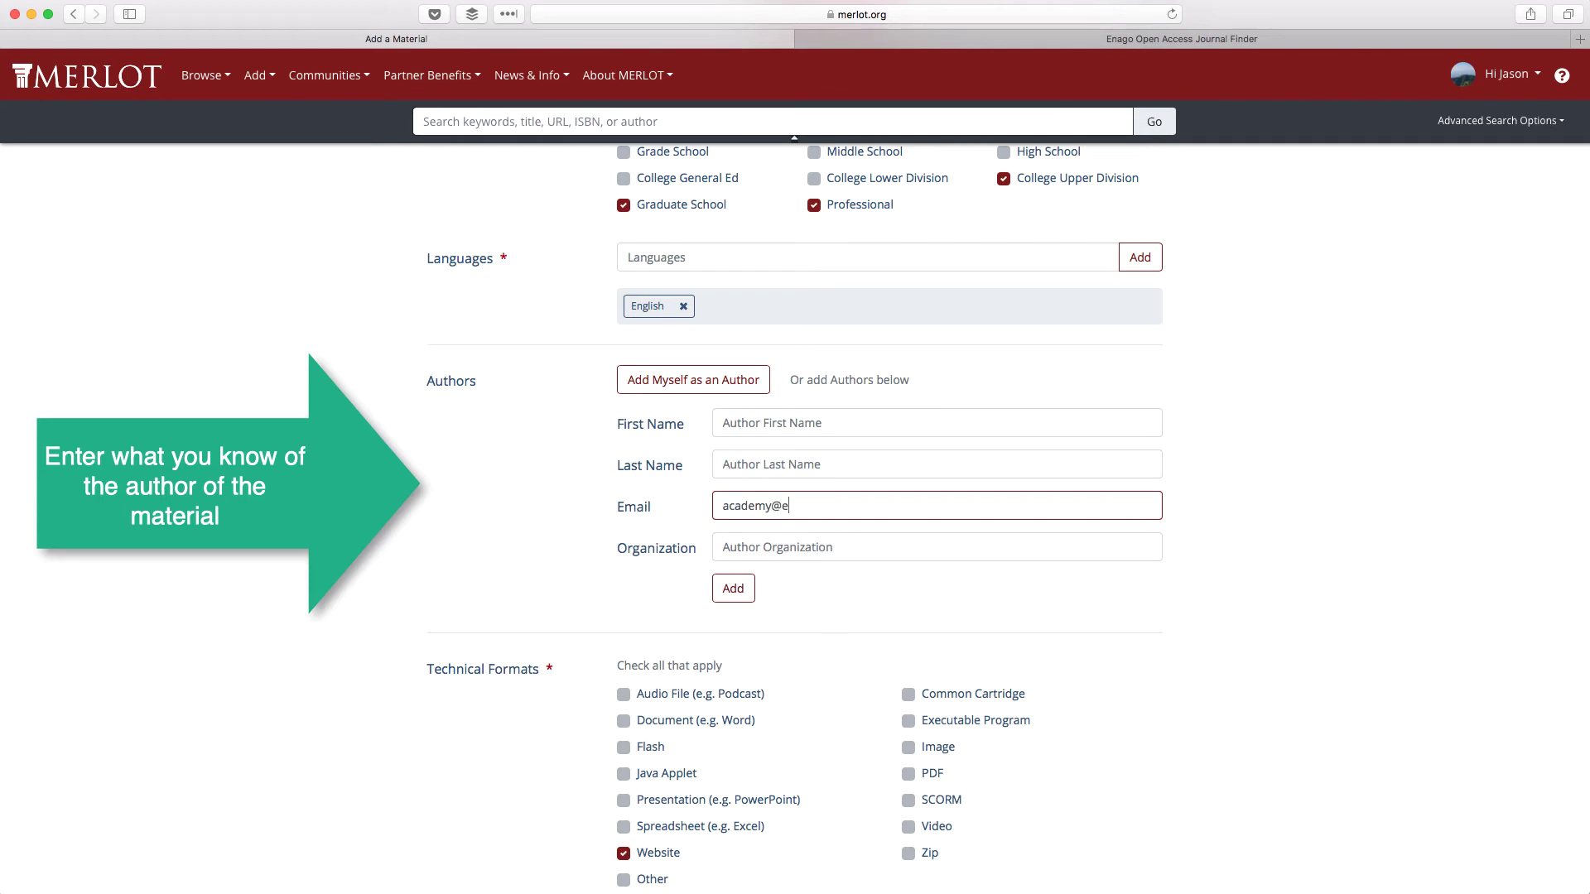
click(729, 547)
text(Enago)
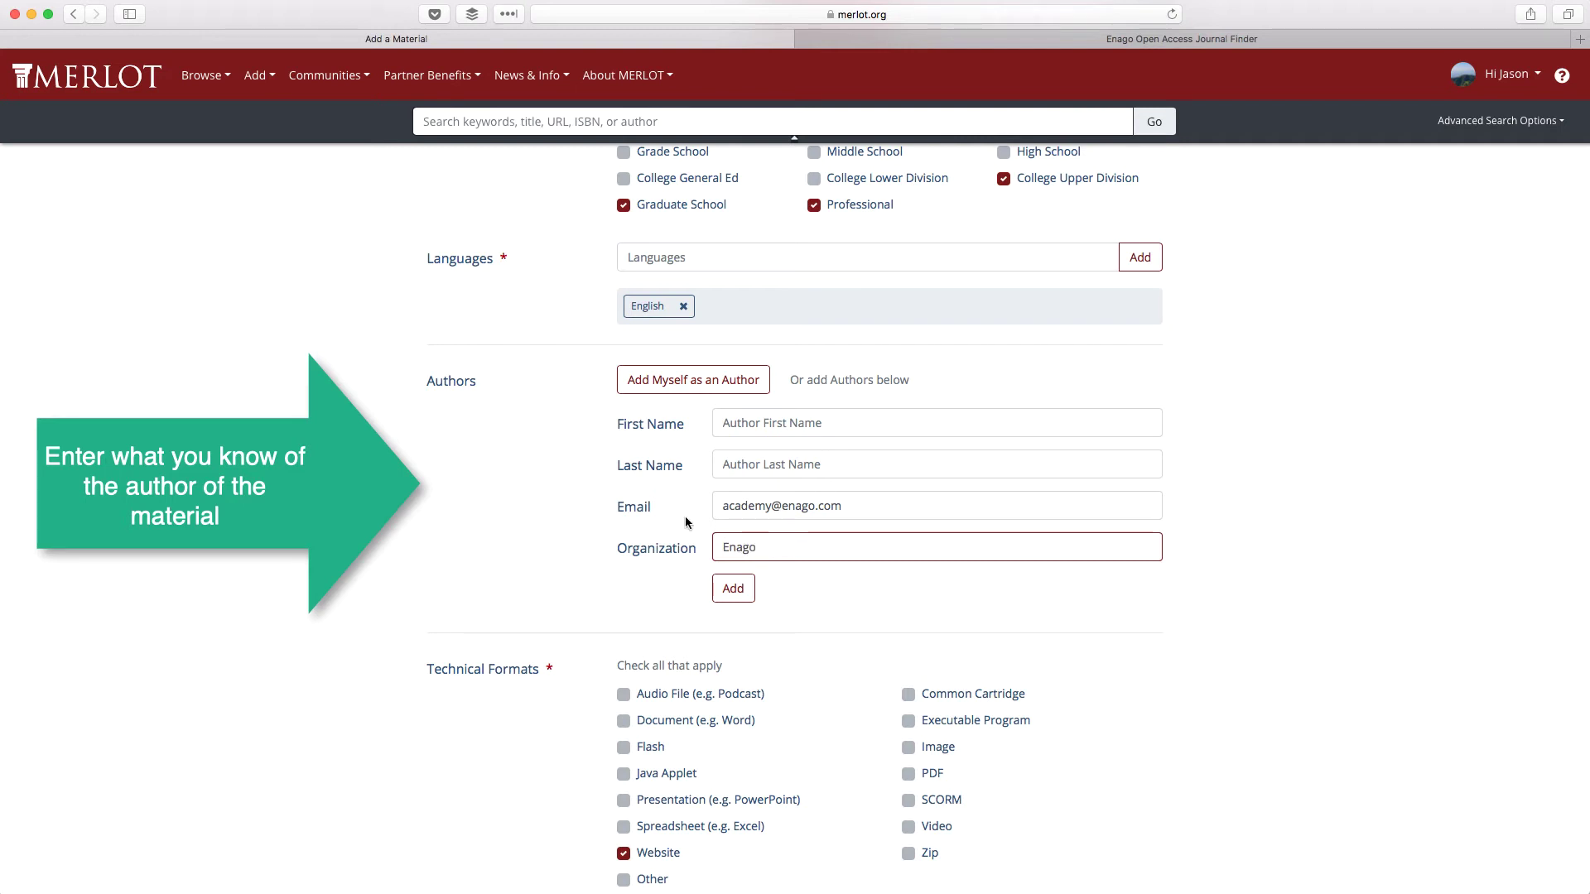
click(732, 590)
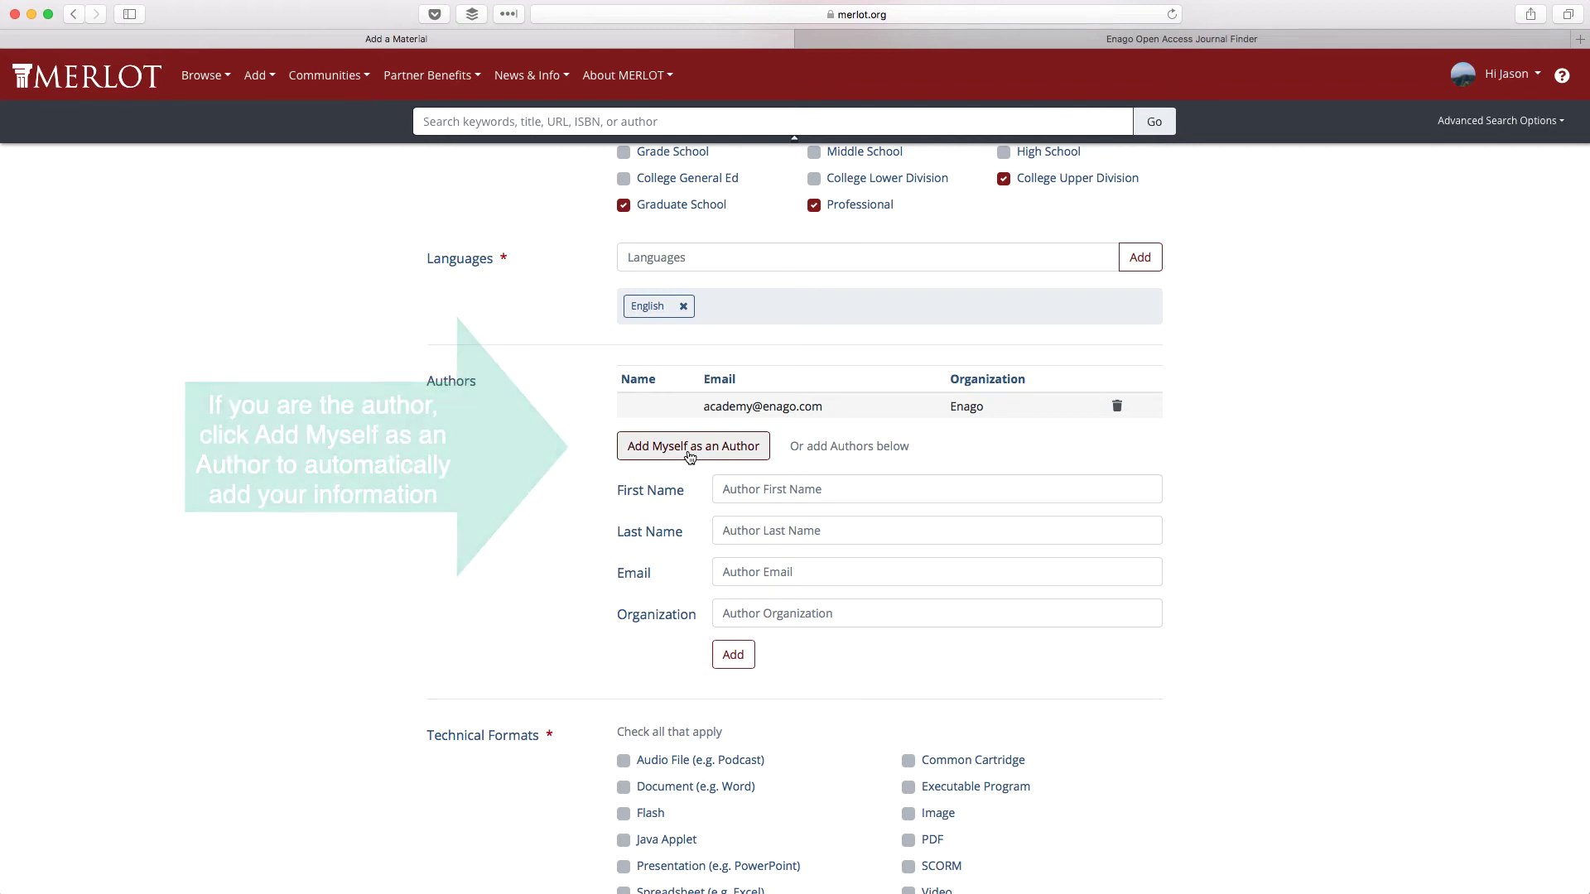
scroll(586, 511, down, 5)
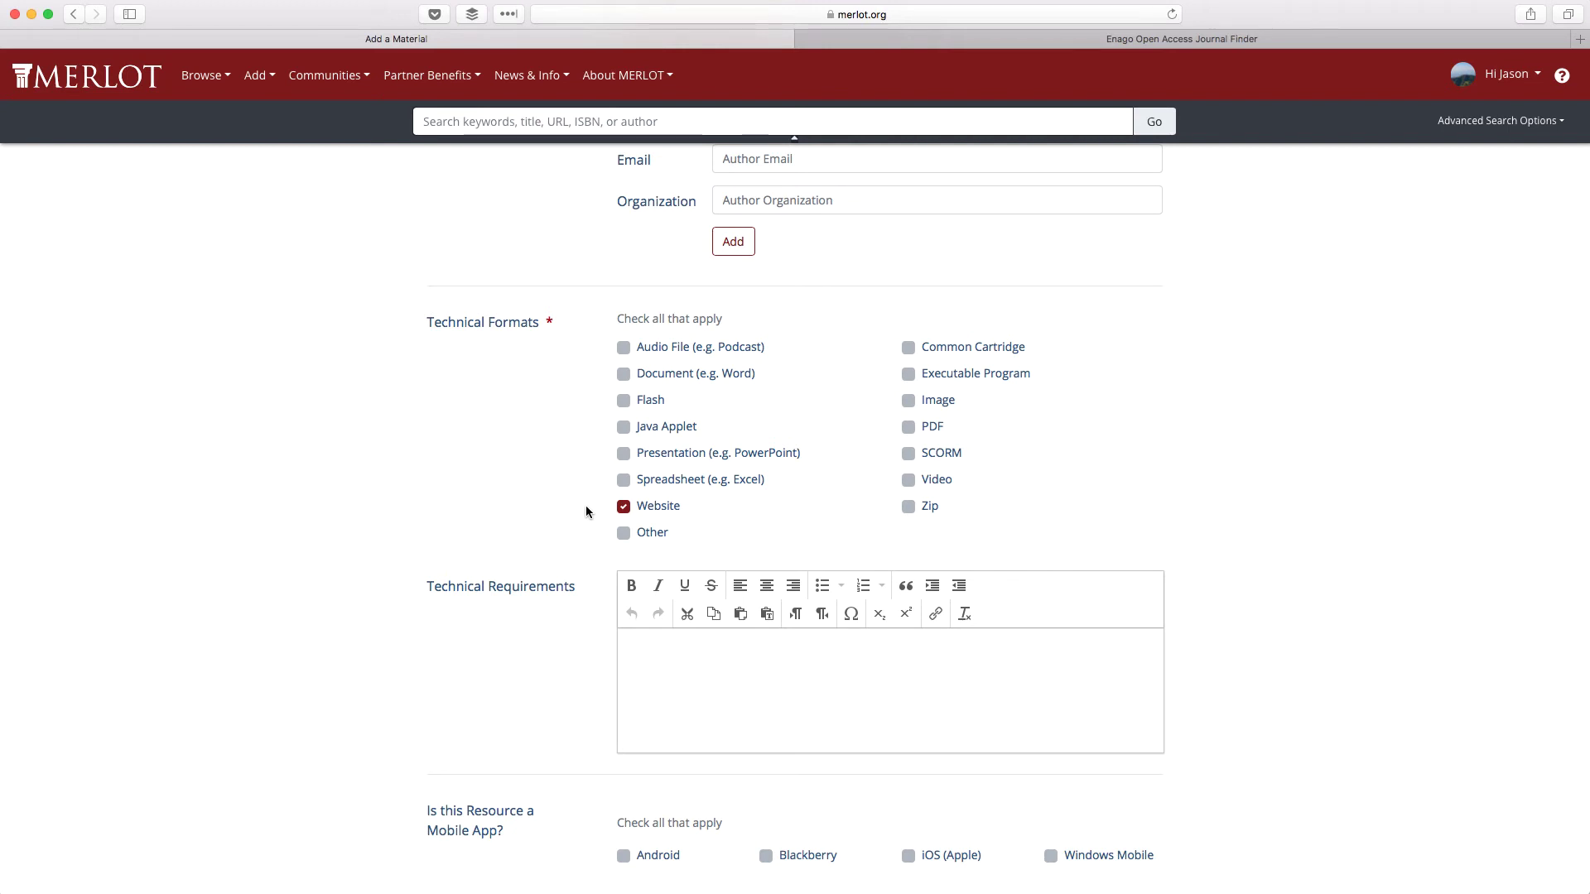
scroll(586, 512, down, 5)
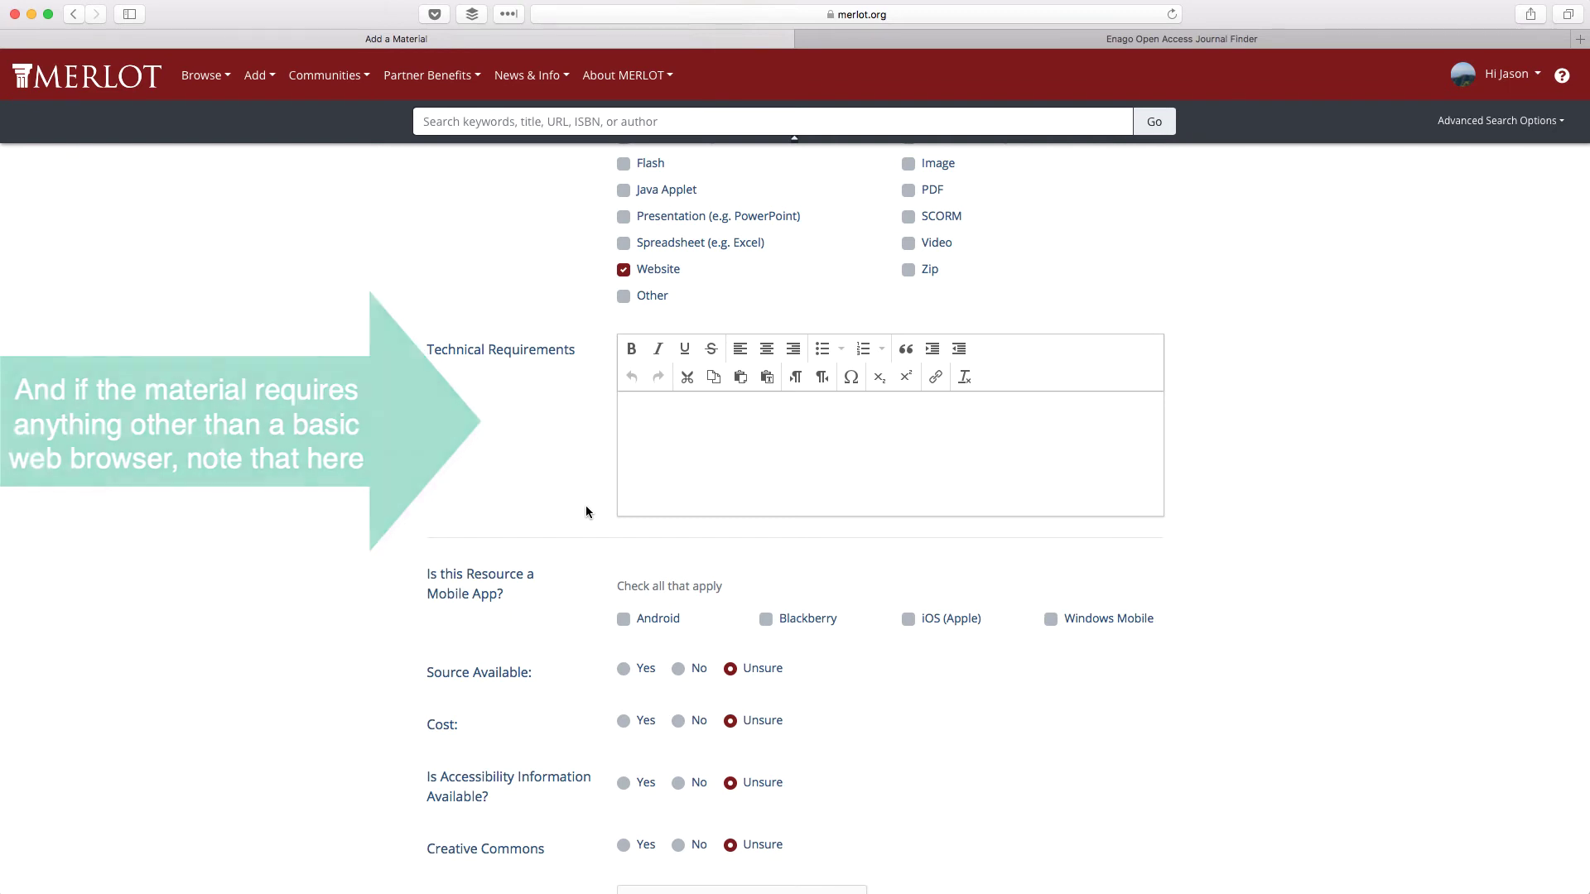
scroll(586, 512, down, 4)
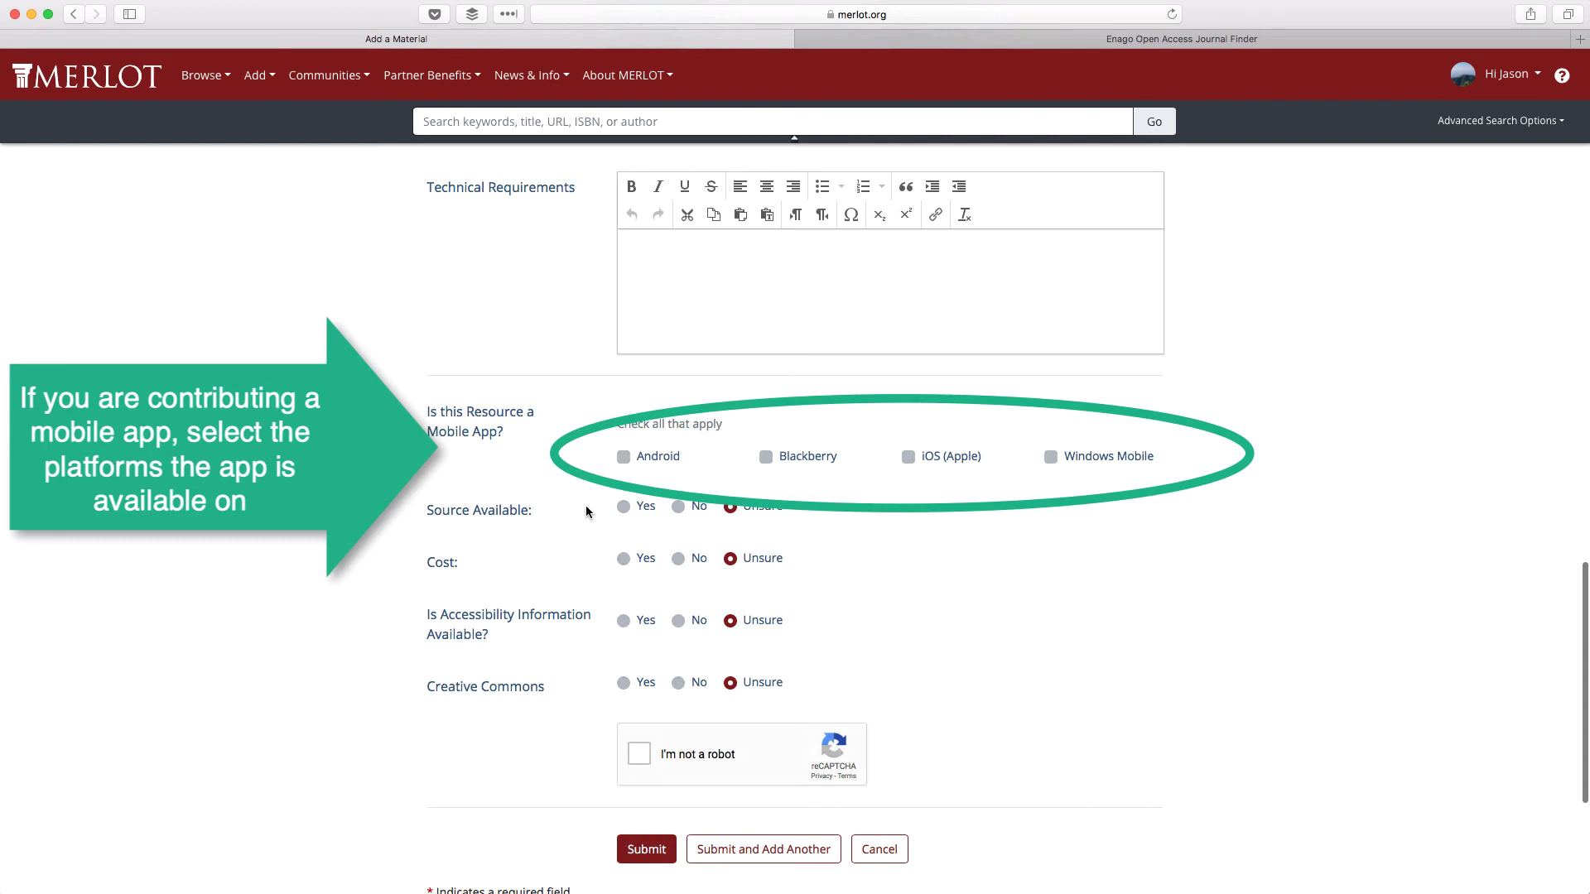
scroll(585, 505, down, 3)
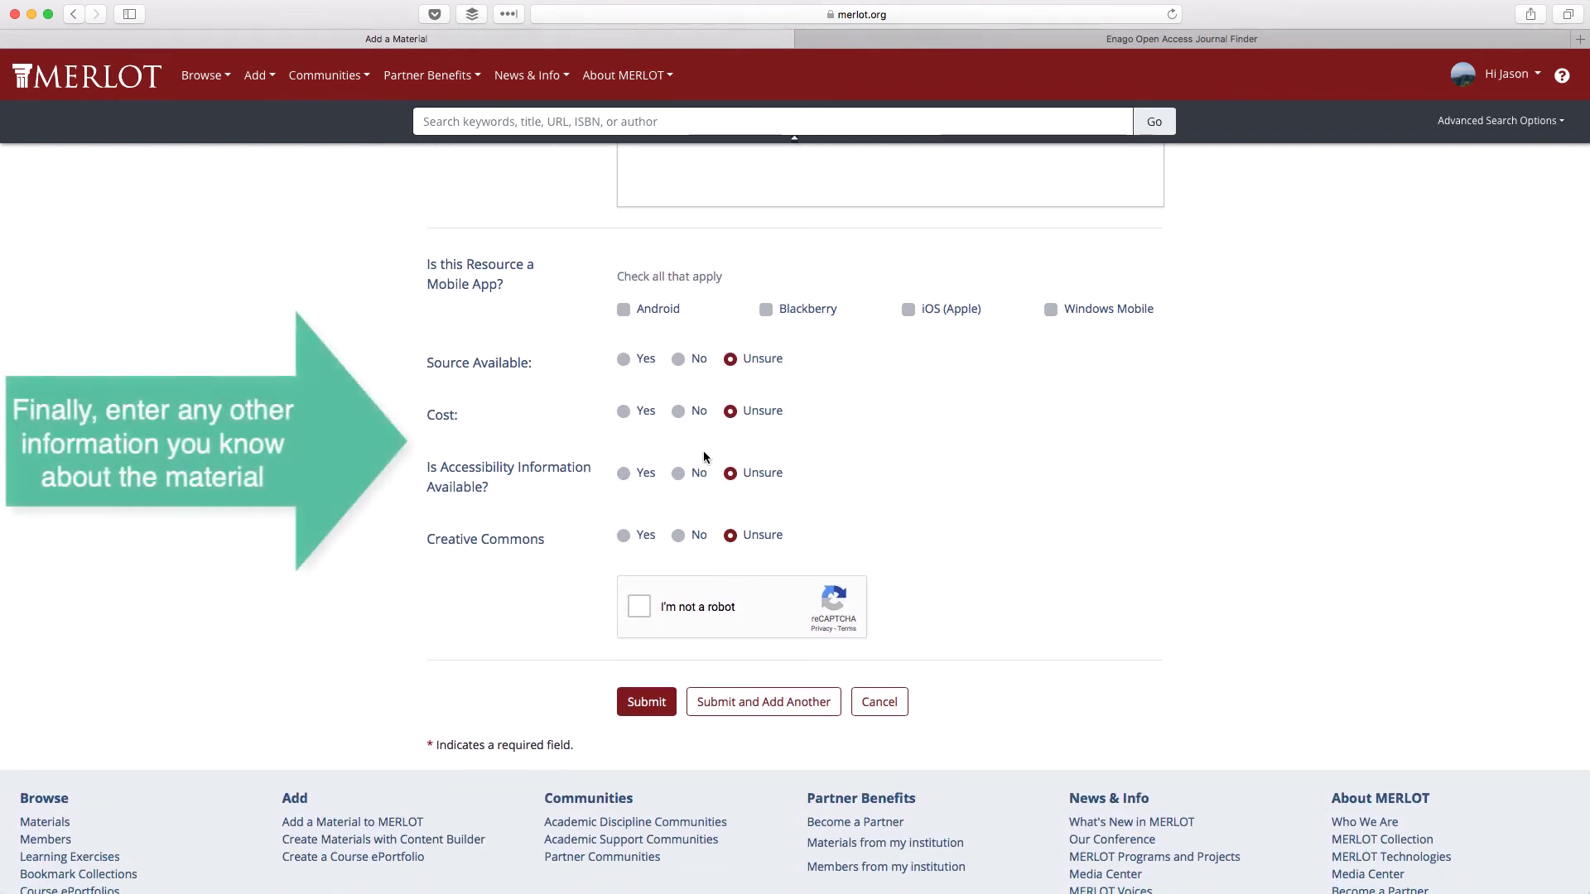
- Set source and cost to No, Creative Commons with commercial use and share-alike, and submit
click(681, 362)
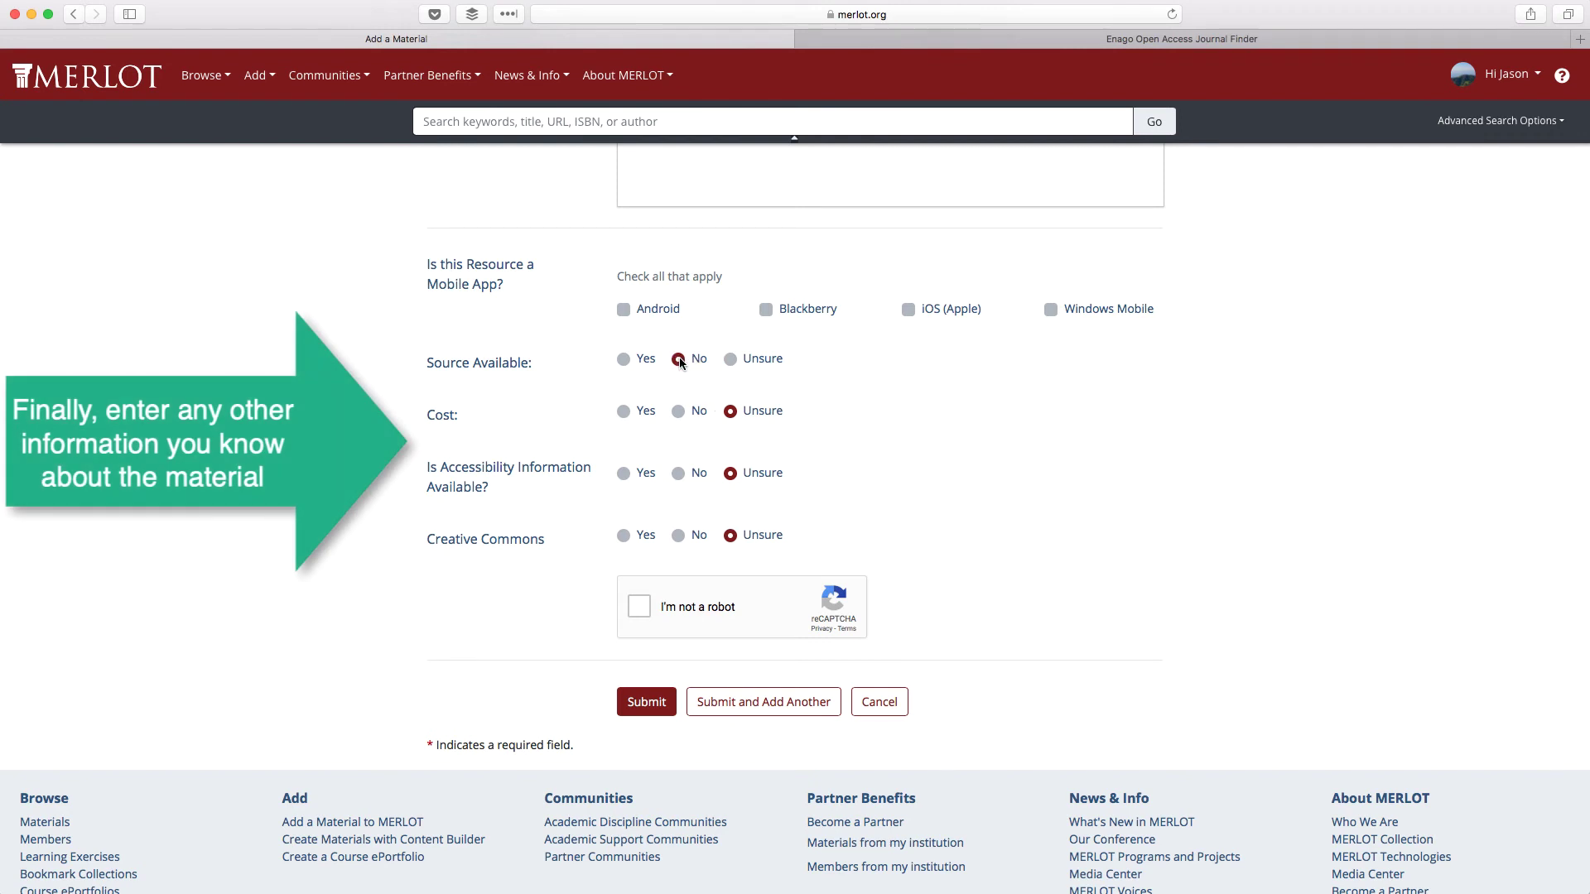
click(679, 413)
click(625, 535)
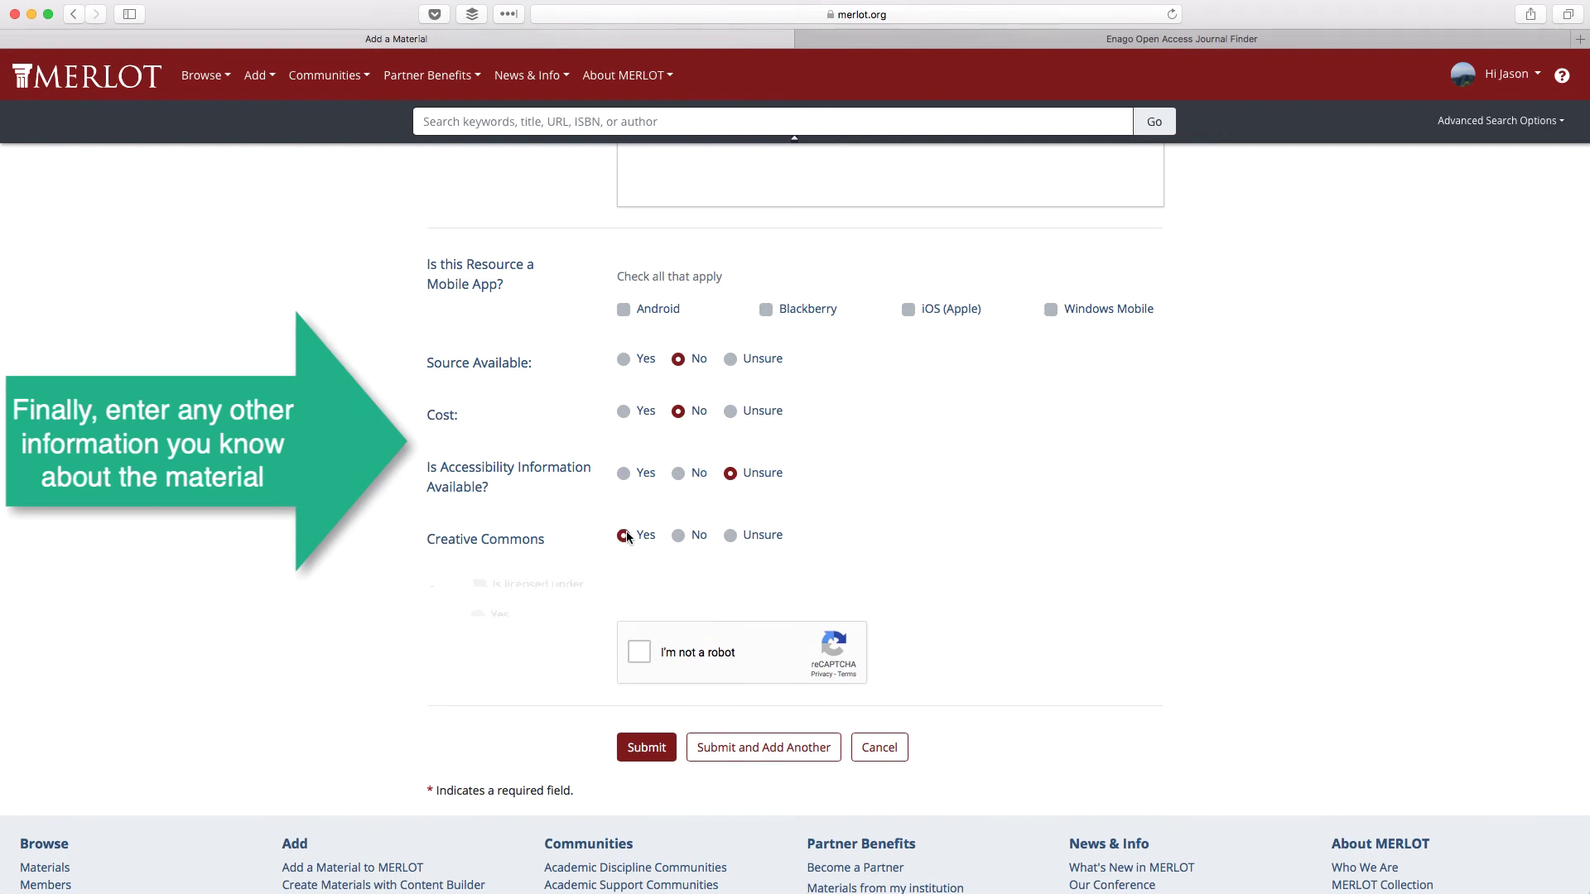
scroll(595, 530, down, 3)
scroll(597, 535, down, 3)
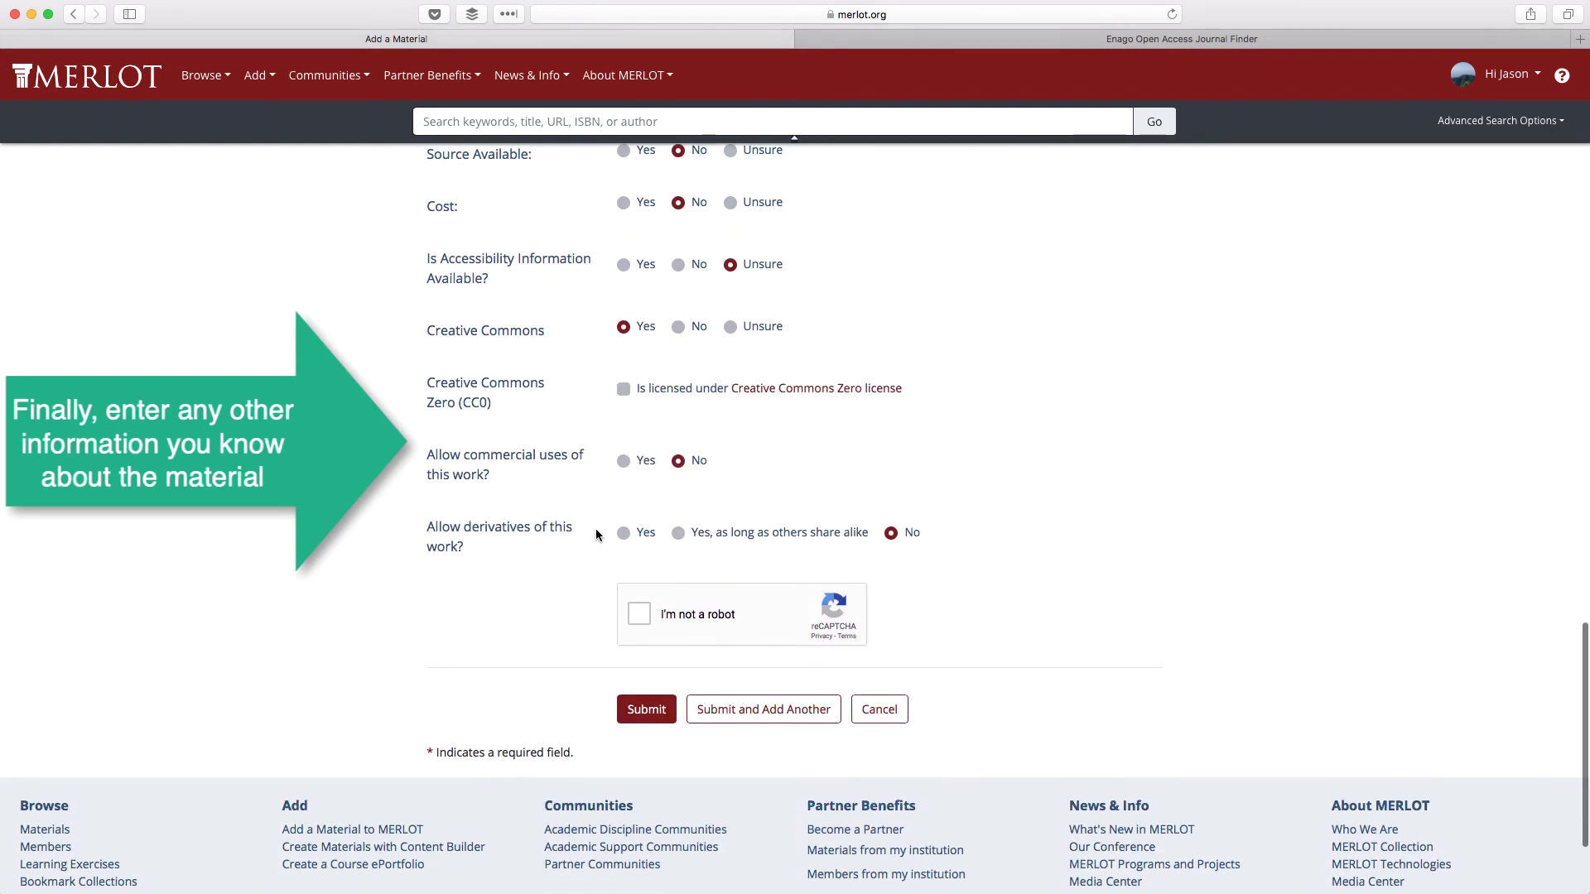
click(623, 454)
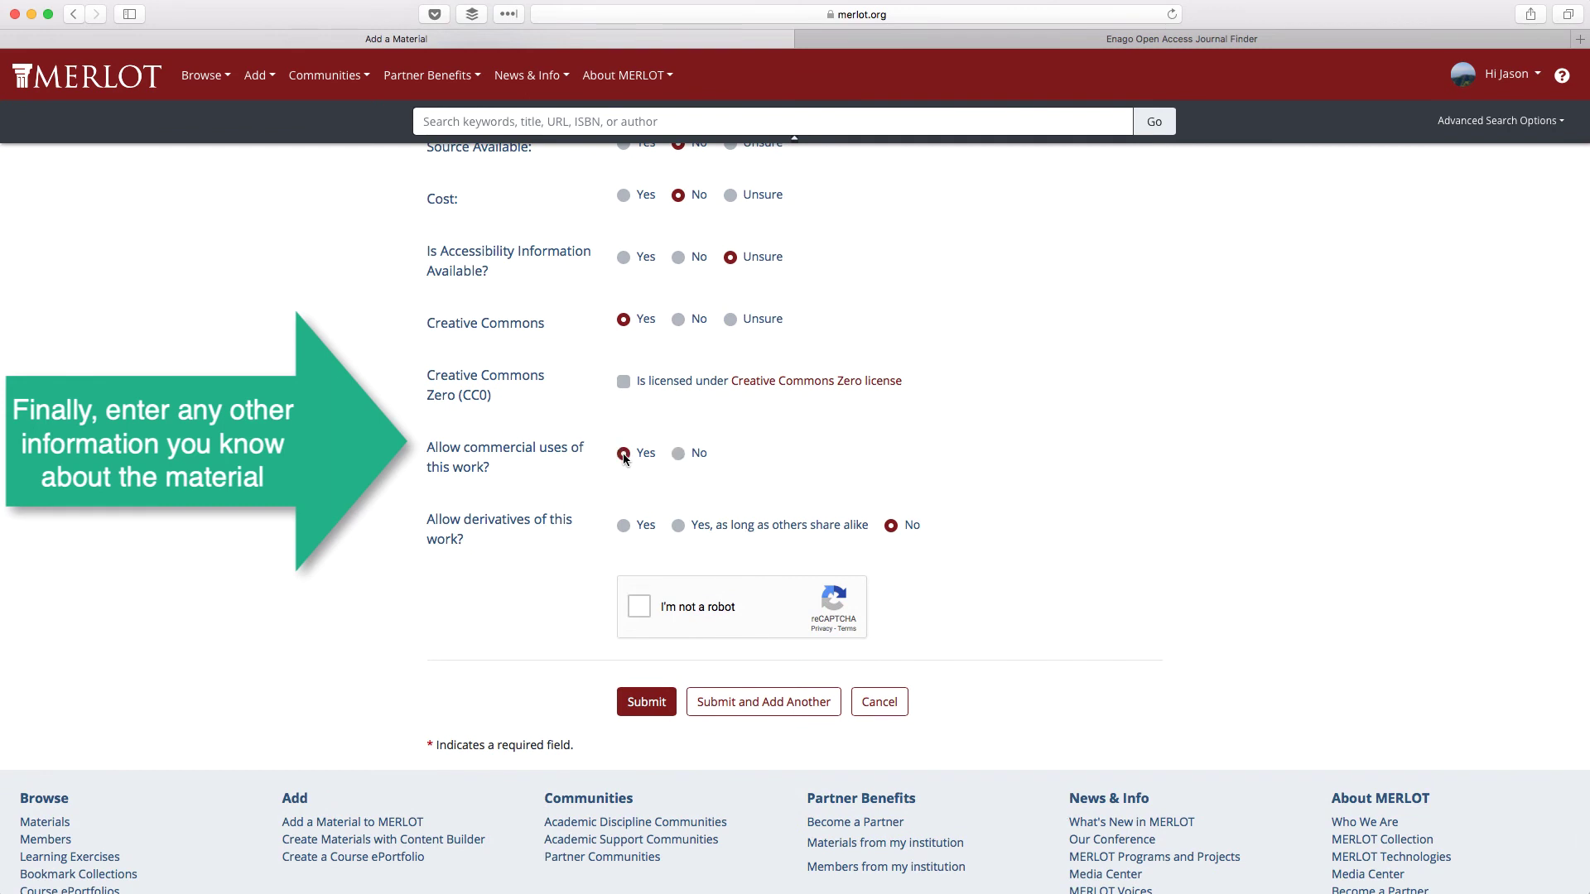
click(678, 526)
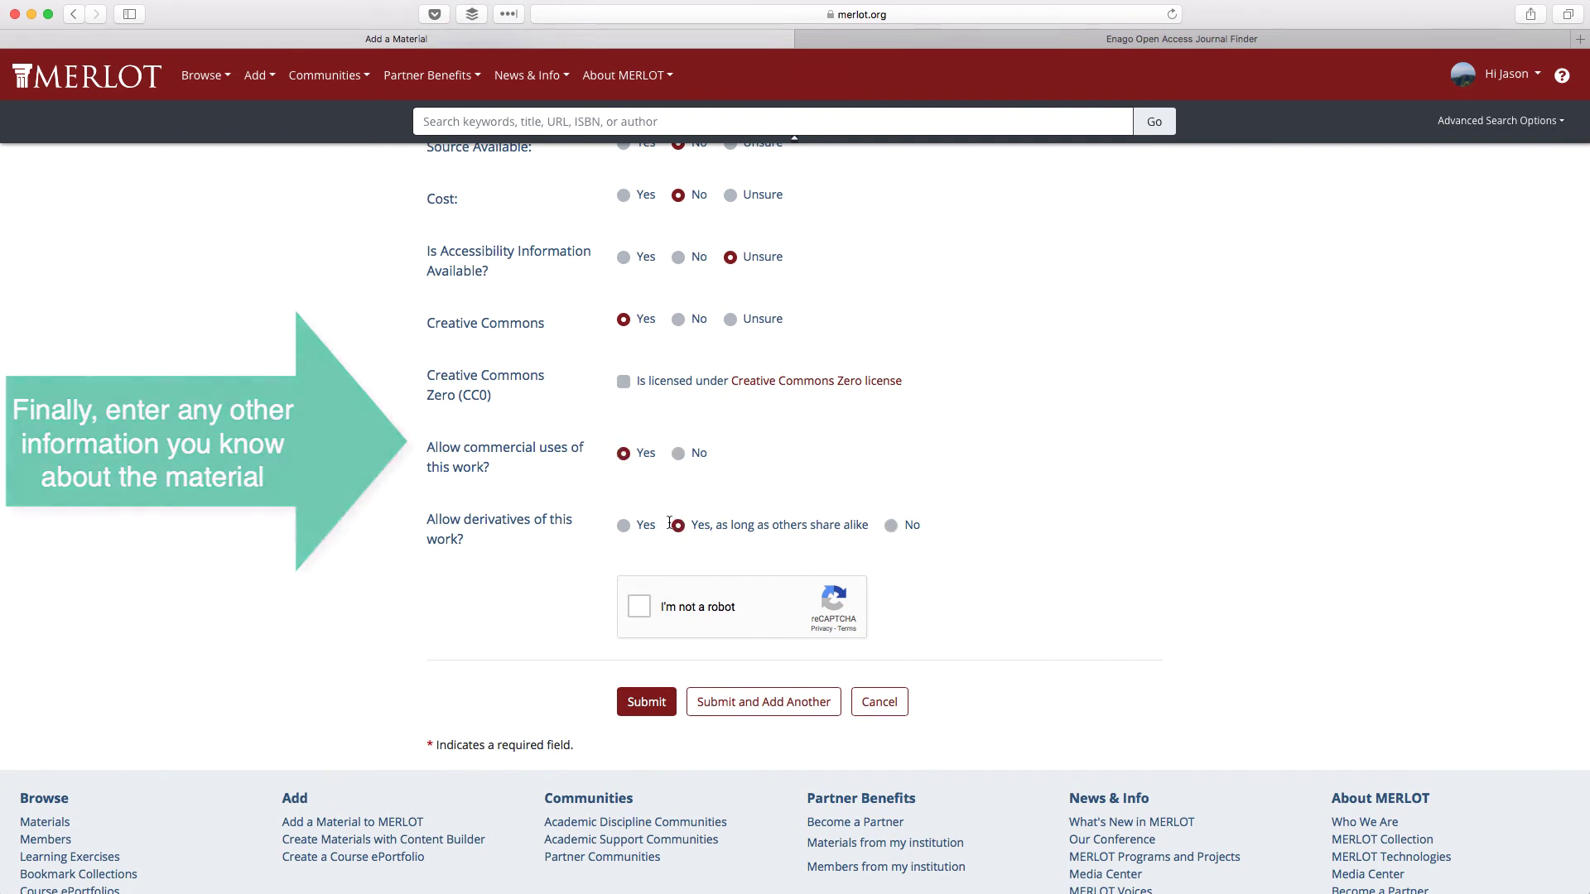
click(638, 609)
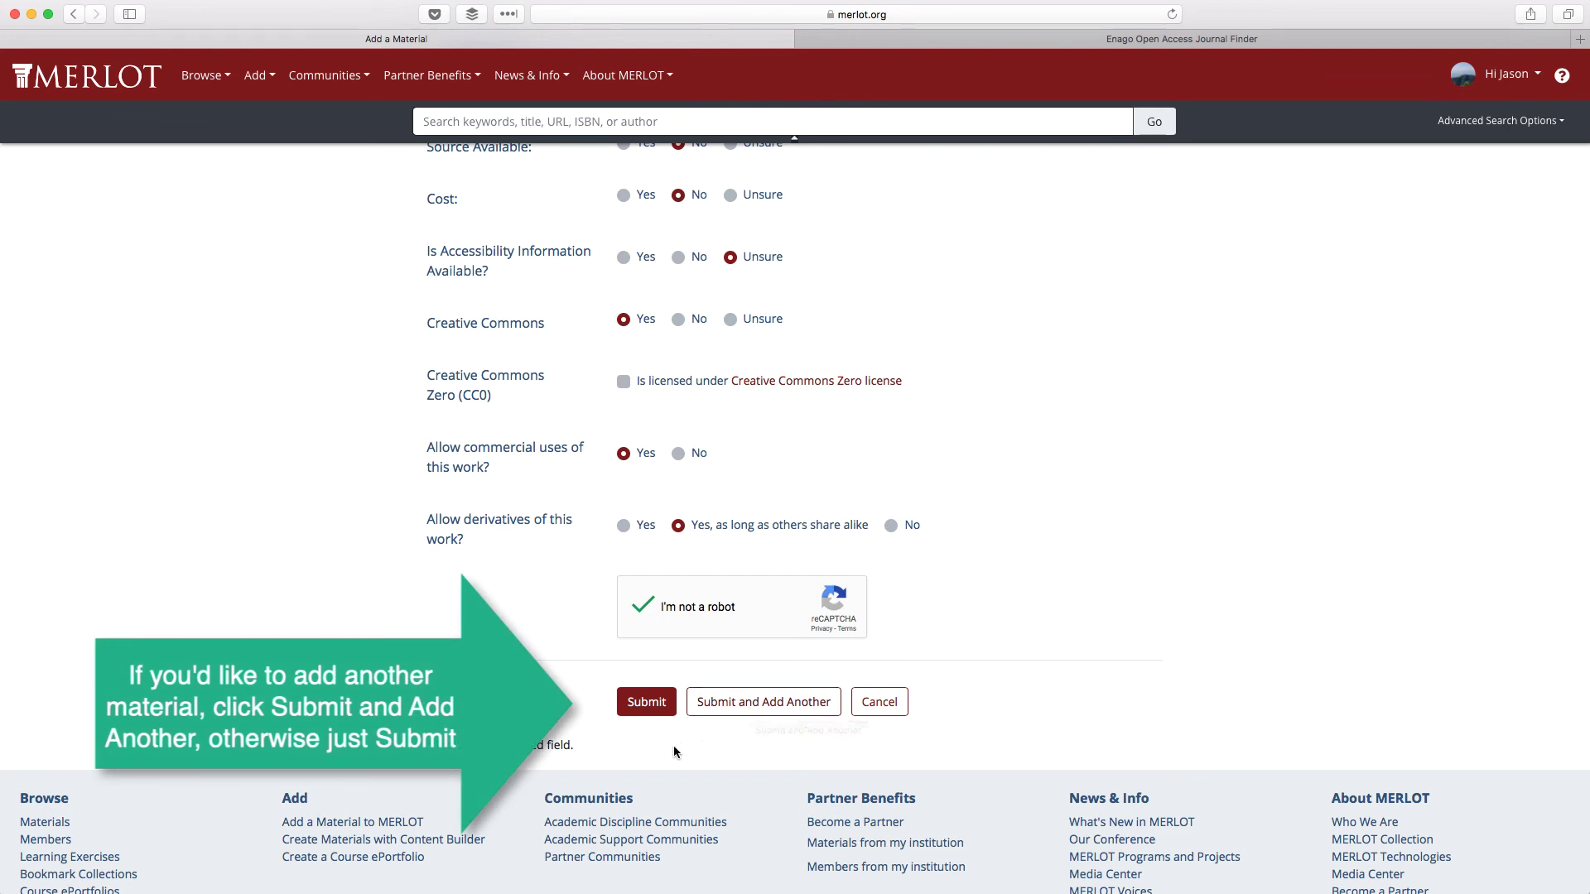
click(647, 714)
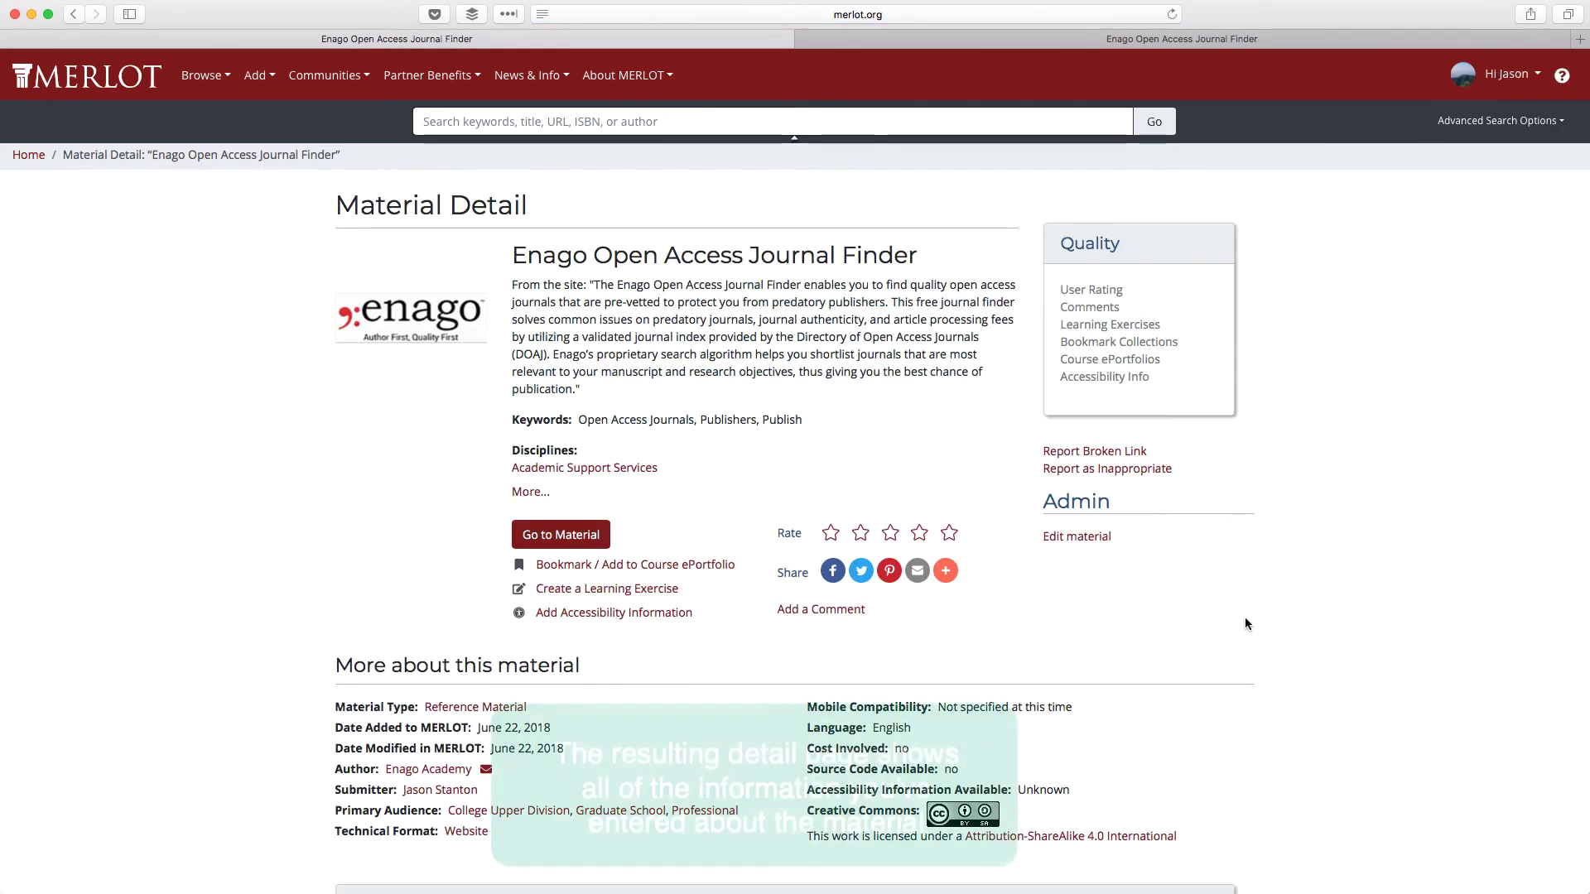
- Scroll through the Enago Journal Finder Material Detail page to review its listed details
scroll(1246, 624, down, 4)
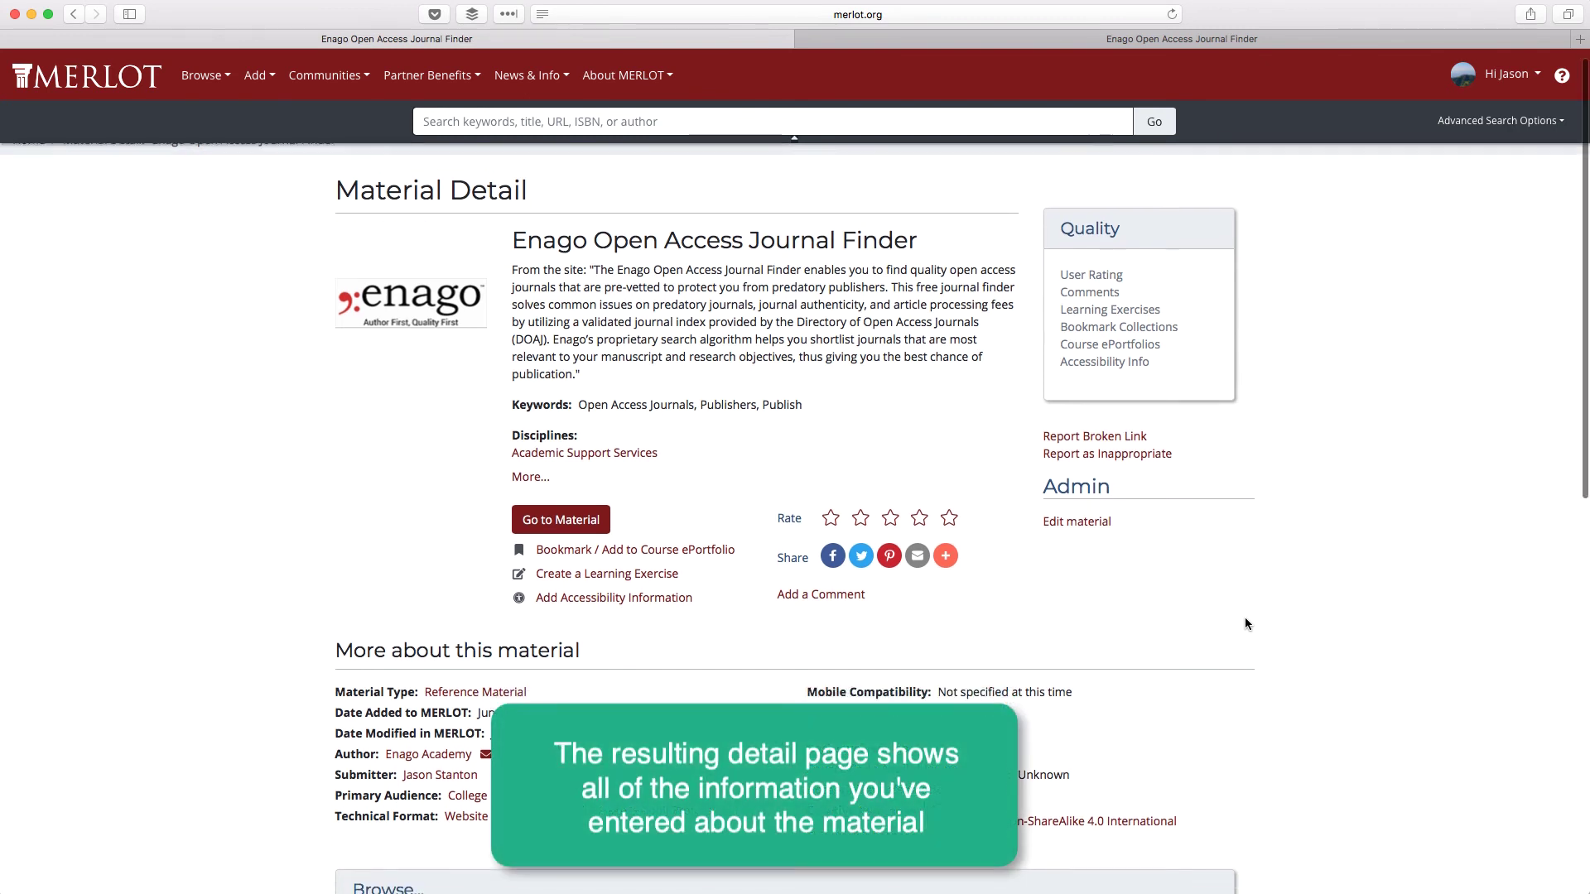
scroll(1246, 624, down, 1)
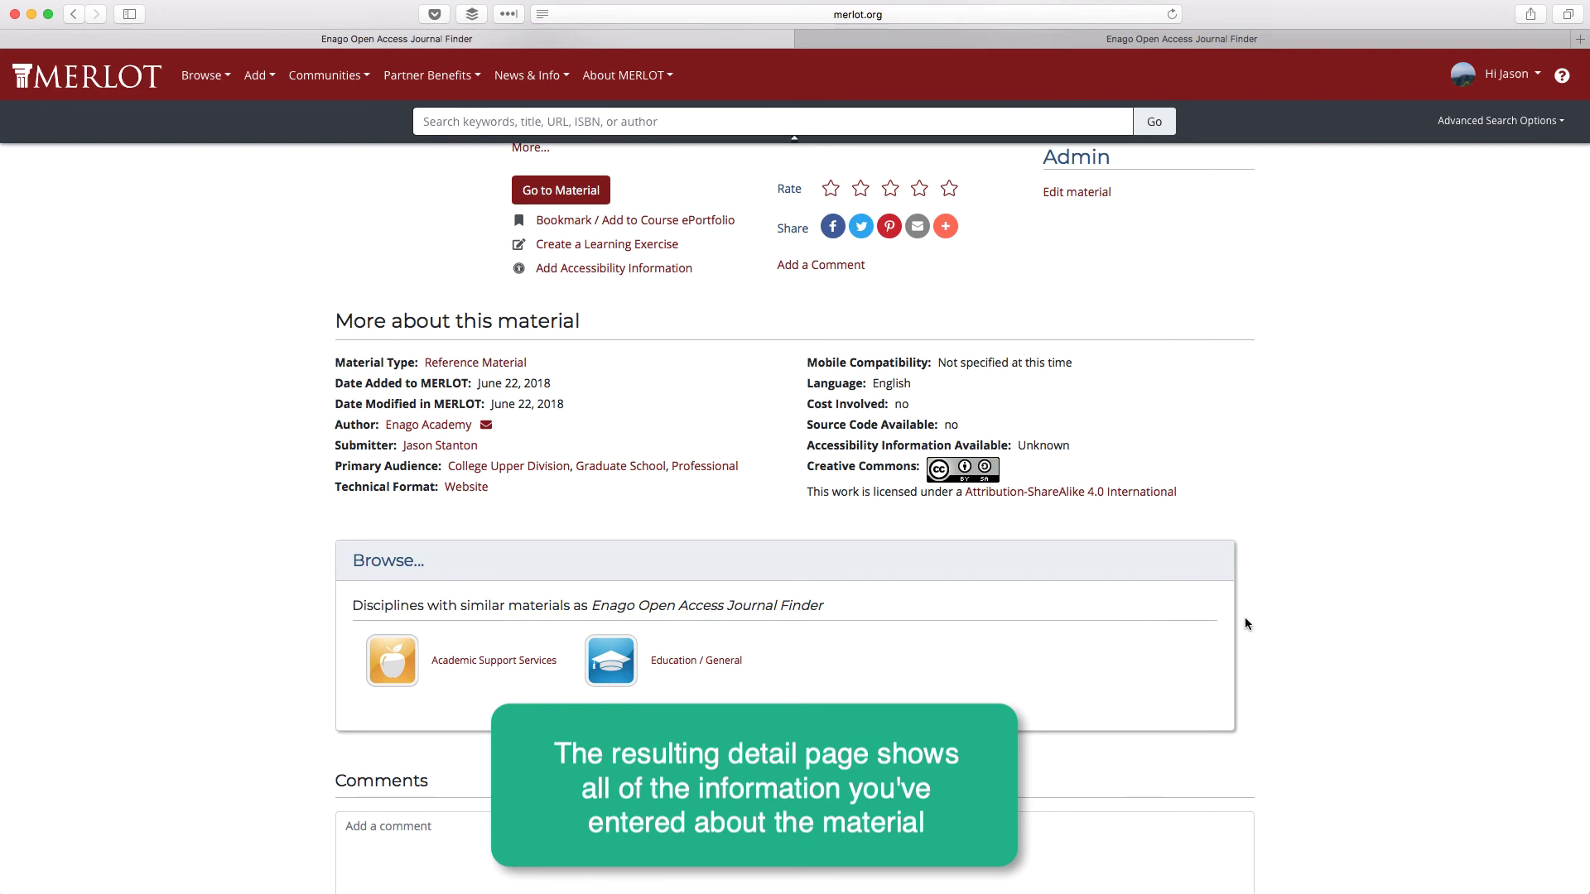
scroll(1246, 624, up, 3)
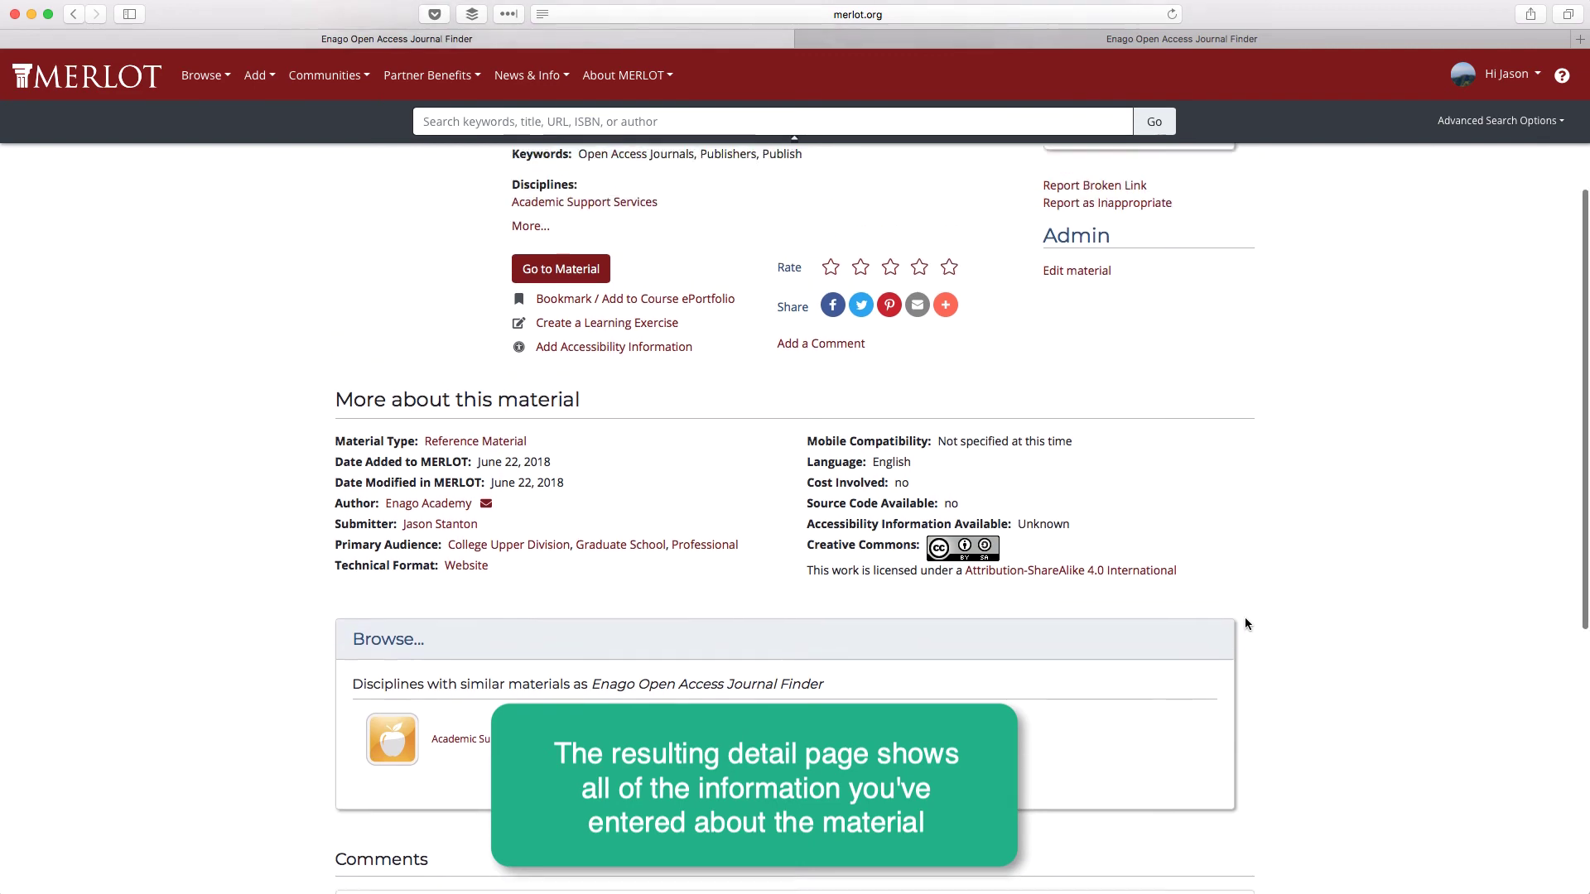
scroll(1245, 623, up, 2)
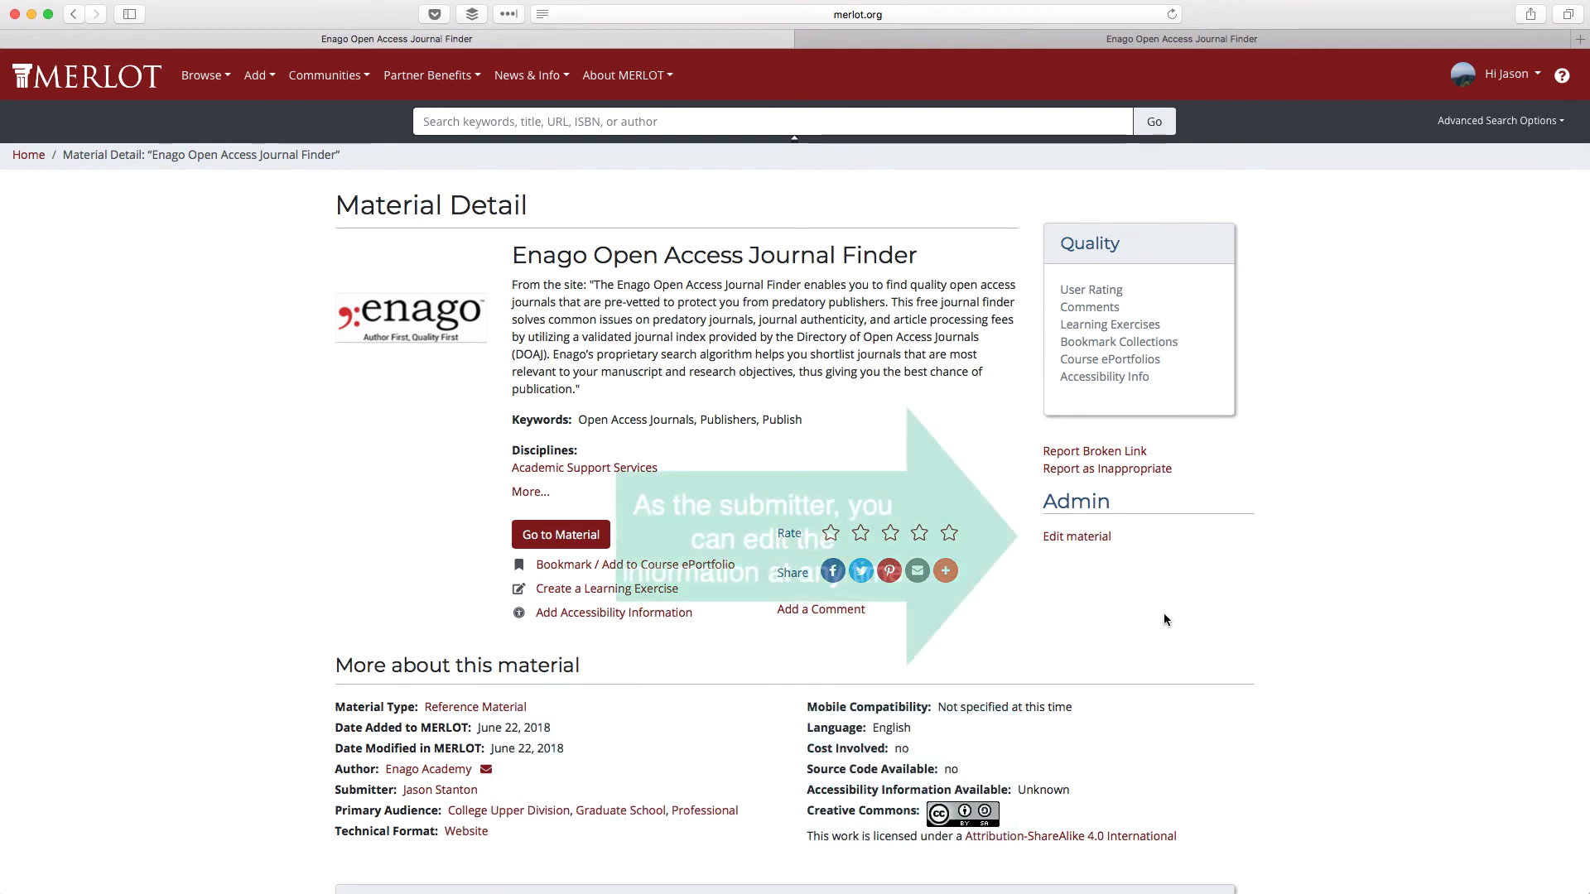
click(1074, 539)
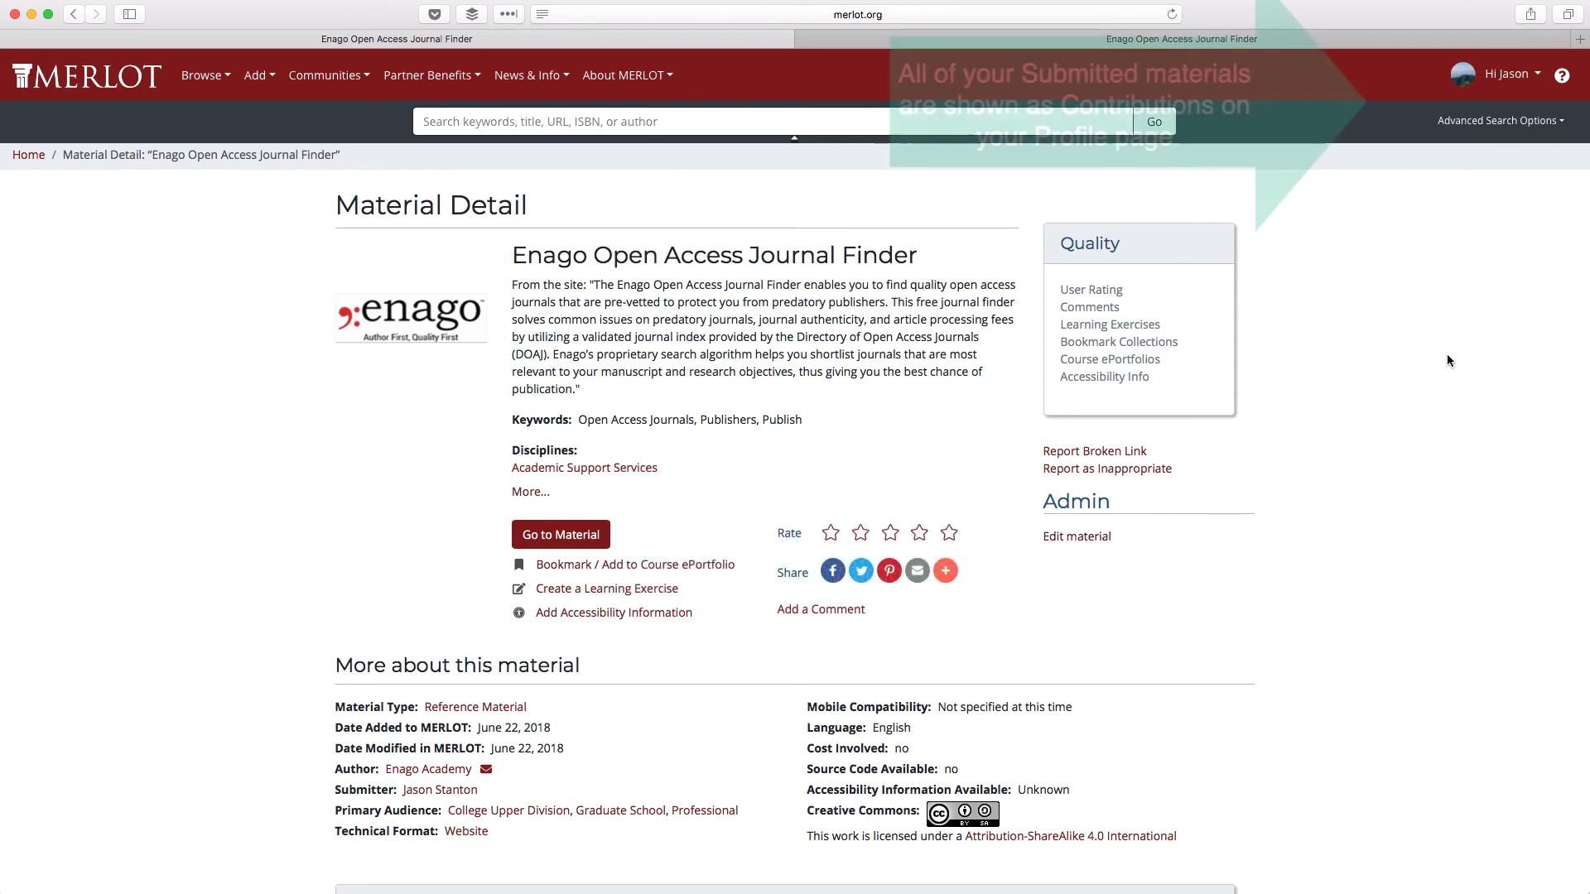
- List the member profile's Submitted Materials, showing Enago Open Access Journal Finder as the only entry
click(1510, 79)
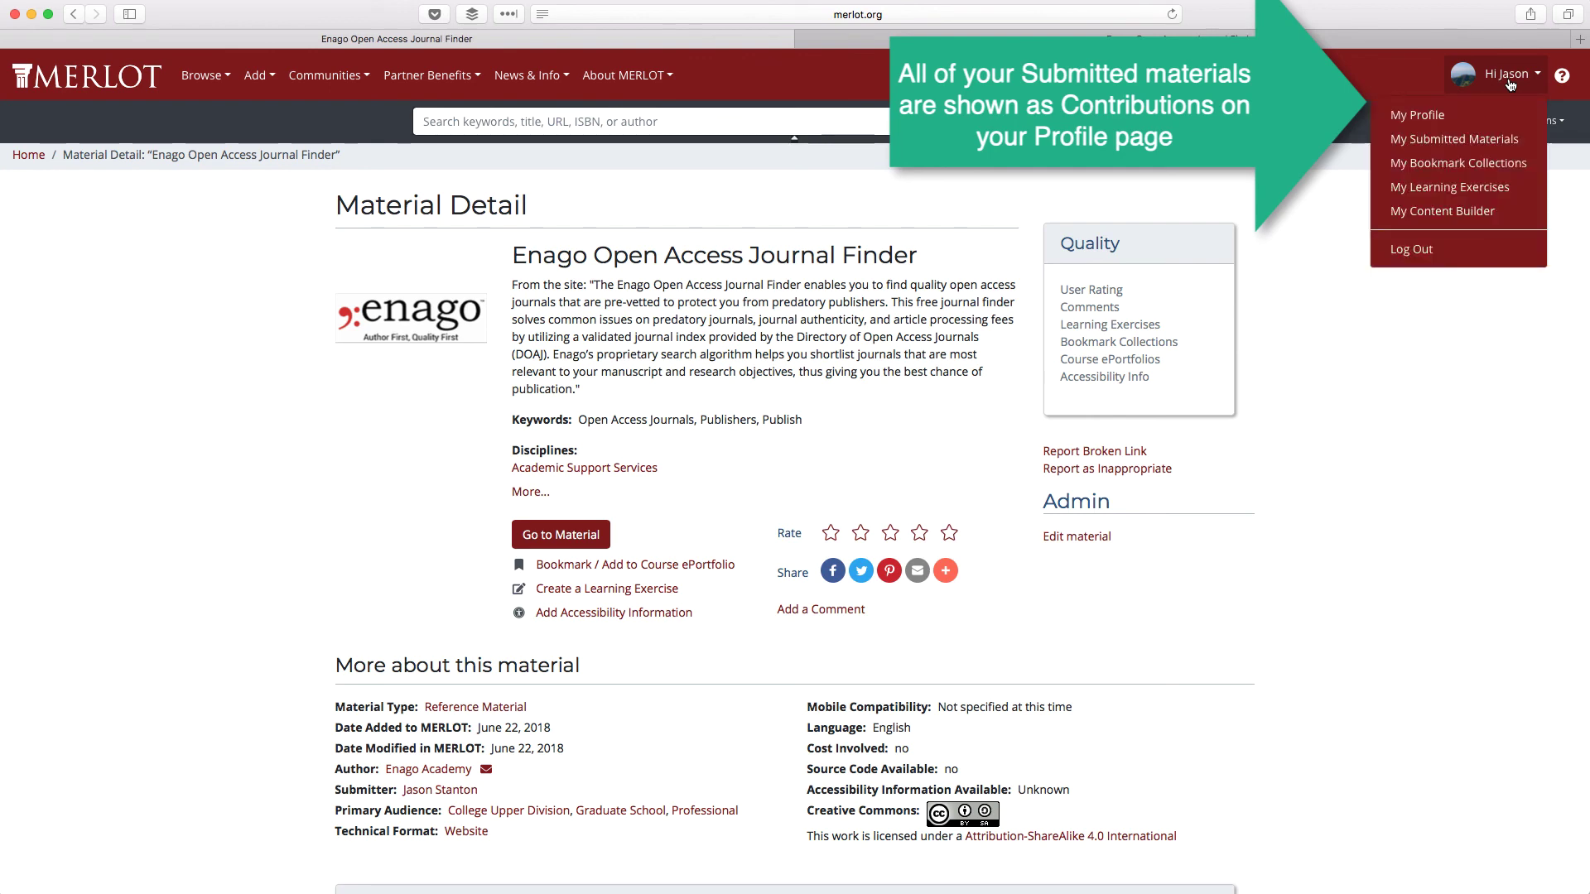
click(1421, 119)
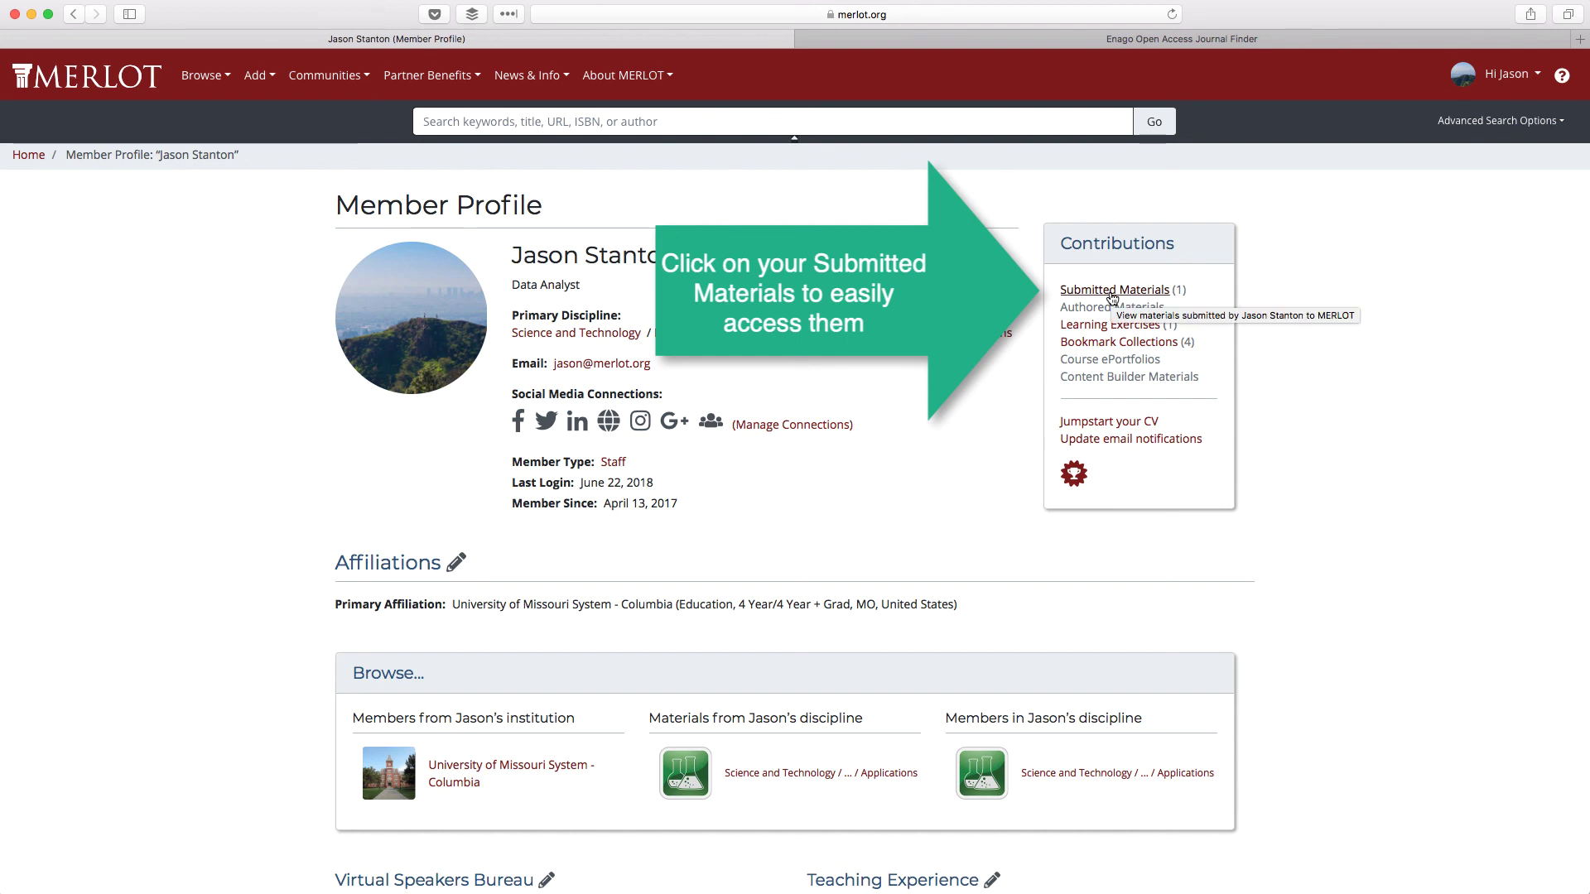
click(1113, 292)
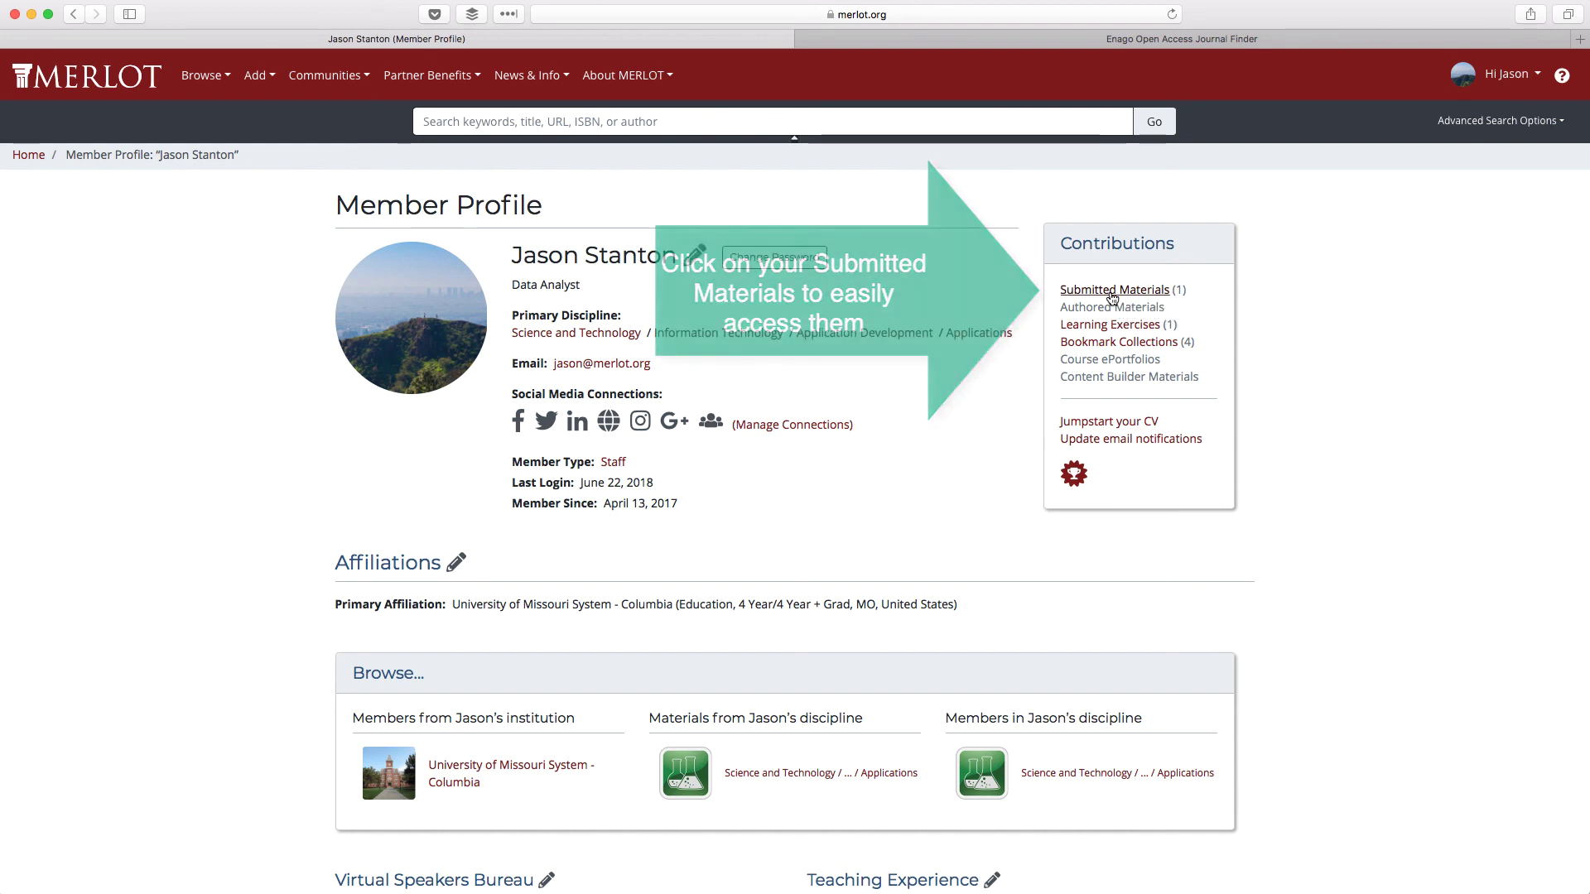